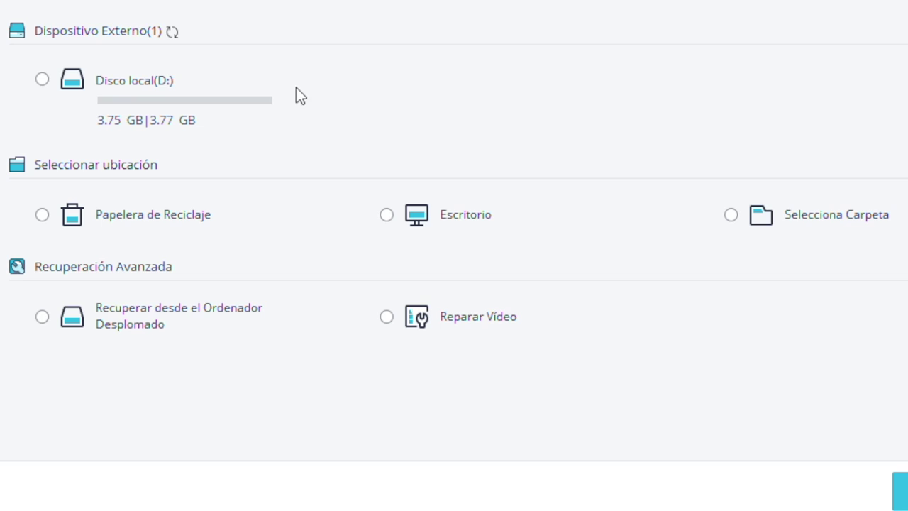
Scan the external drive Disco local (D:) for lost files, checking the USB drive's folder in File Explorer before starting, and dismiss the completion notice
{"action": "left_click", "coordinate": [43, 78]}
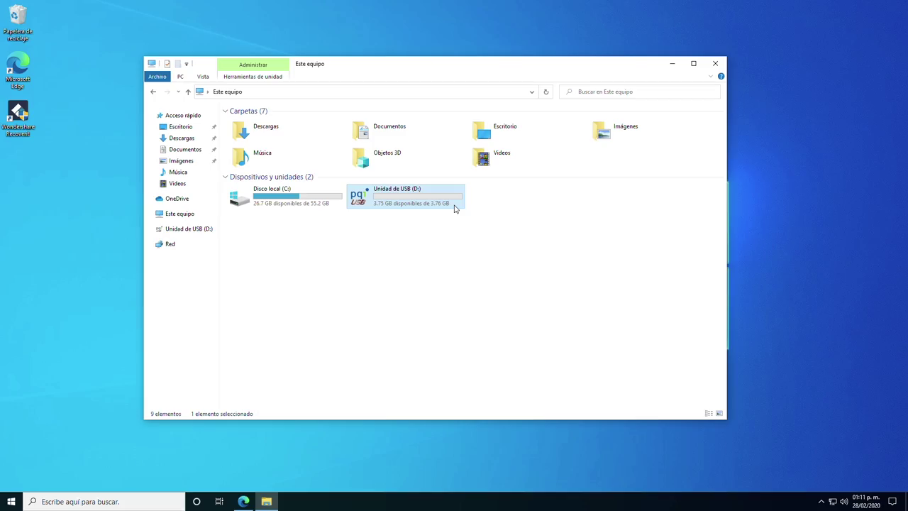
{"action": "double_click", "coordinate": [455, 208]}
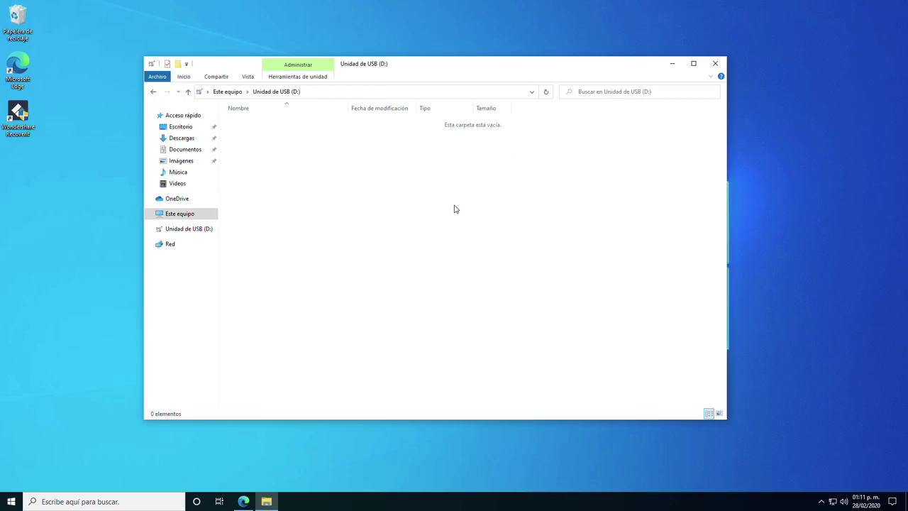
{"action": "right_click", "coordinate": [376, 181]}
{"action": "left_click", "coordinate": [428, 321]}
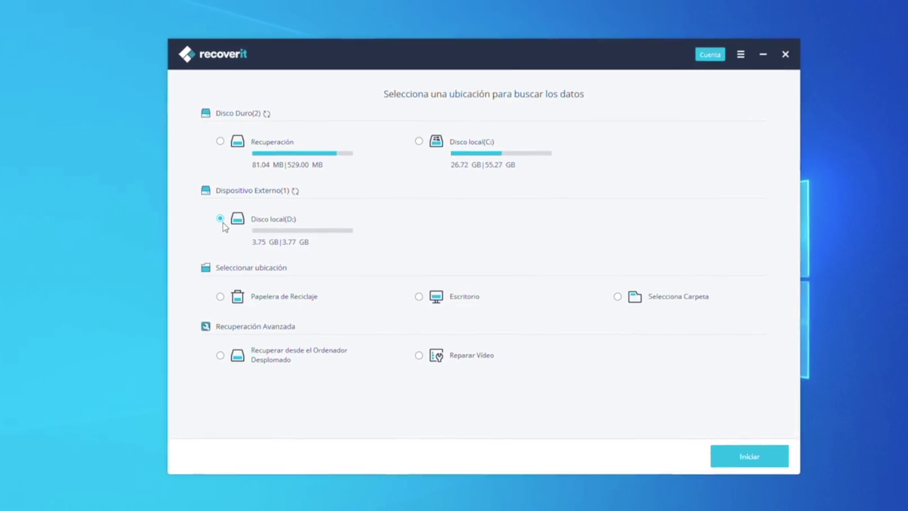
{"action": "left_click", "coordinate": [723, 461]}
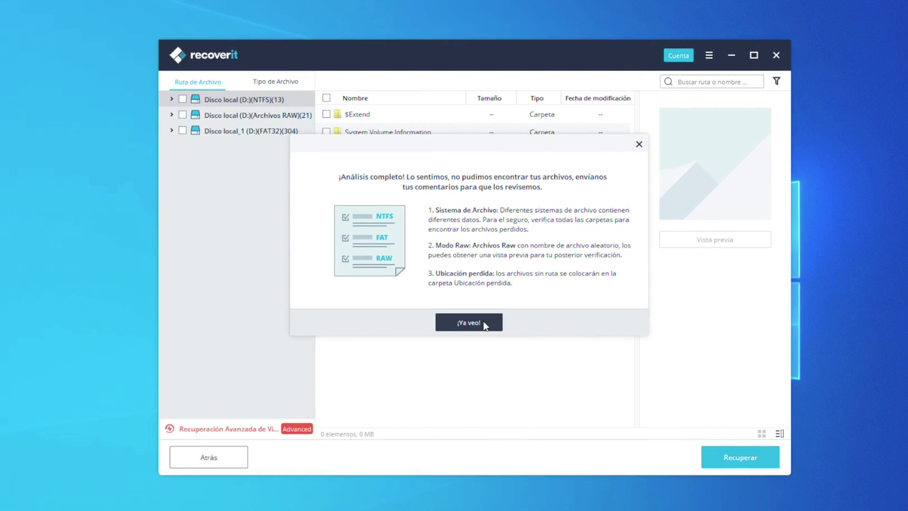
{"action": "left_click", "coordinate": [468, 322]}
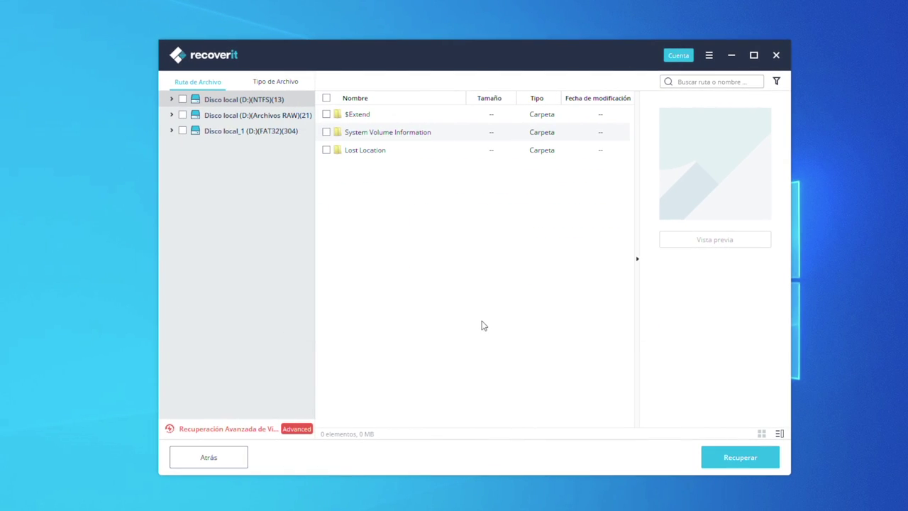
Open the zip folder under Archivos RAW, try to preview 00000002.zip, and close the preview
{"action": "left_click", "coordinate": [238, 116]}
{"action": "left_click", "coordinate": [347, 137]}
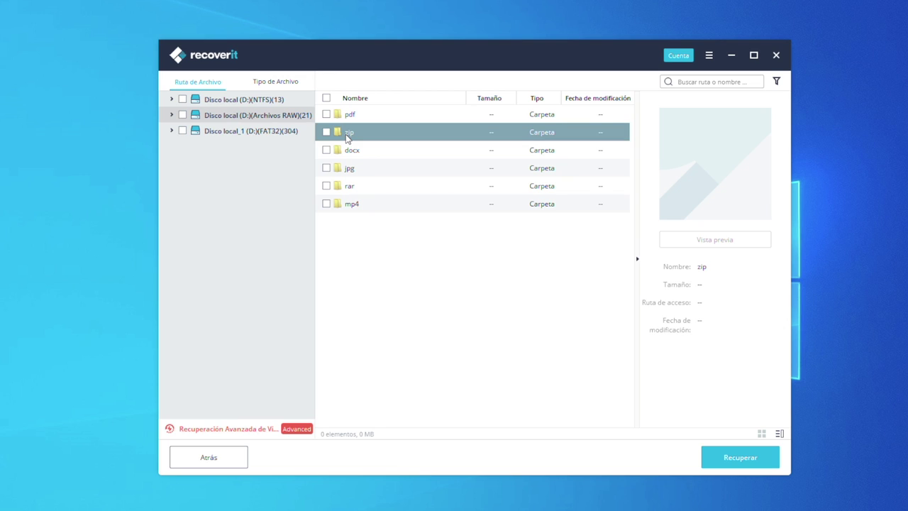
{"action": "double_click", "coordinate": [346, 137]}
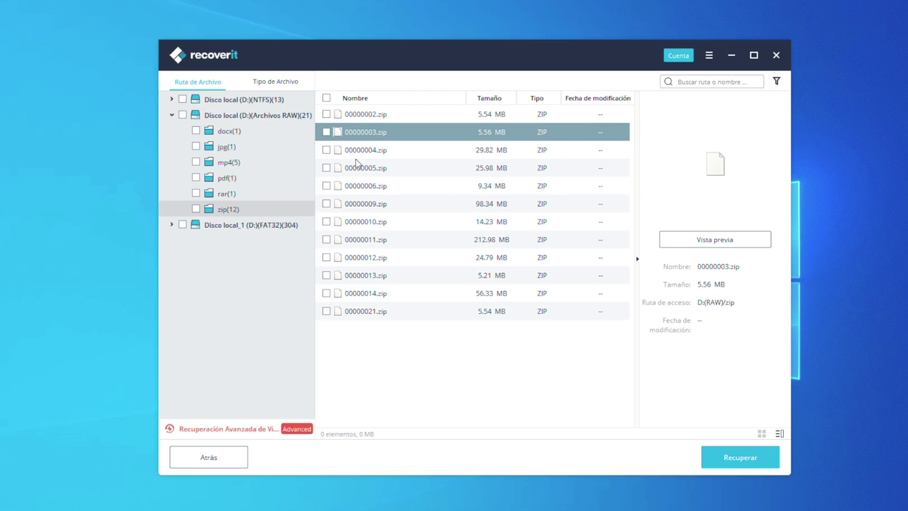
{"action": "double_click", "coordinate": [370, 117]}
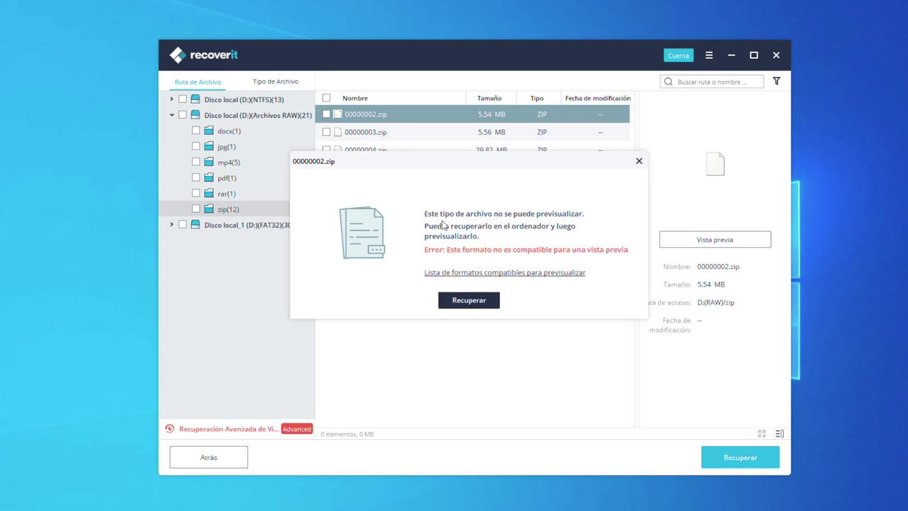
{"action": "left_click", "coordinate": [638, 162]}
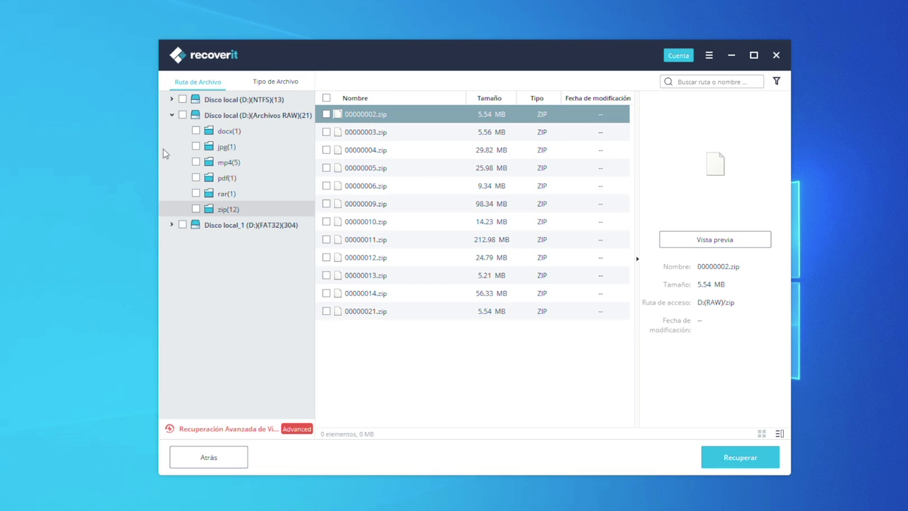
Collapse the Archivos RAW branch and open the Lost Location folder of Disco local_1 (D:)(FAT32)
{"action": "left_click", "coordinate": [170, 117]}
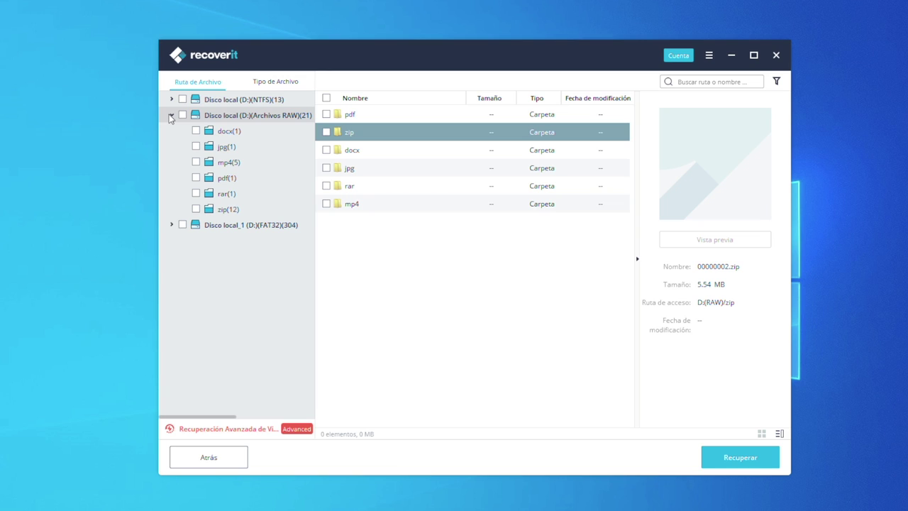
{"action": "left_click", "coordinate": [172, 116]}
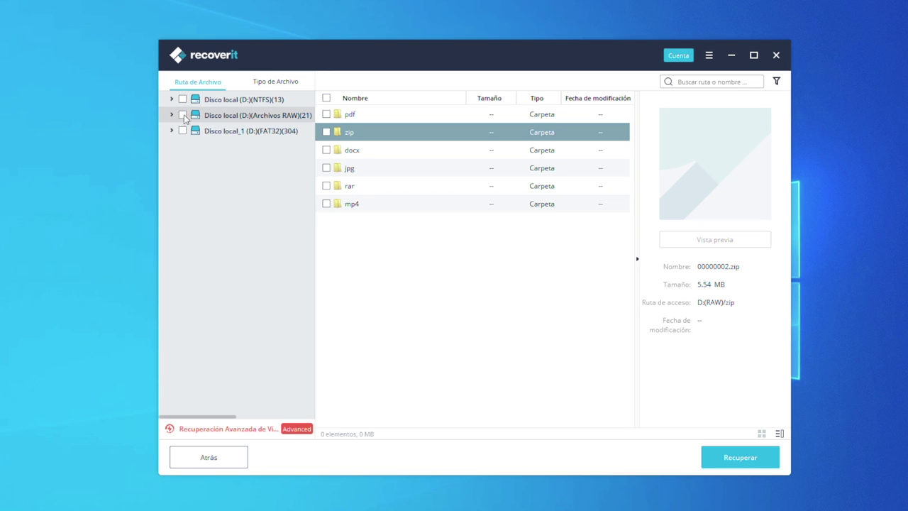
{"action": "left_click", "coordinate": [252, 132]}
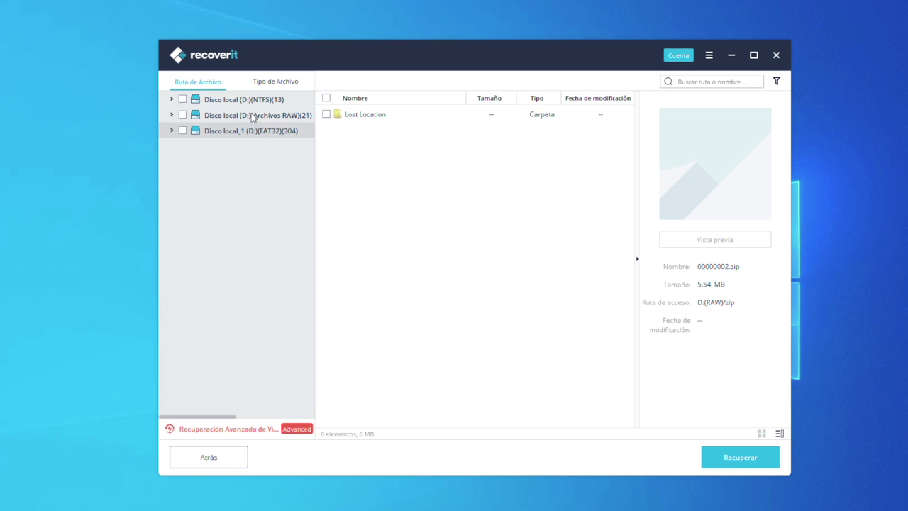
{"action": "left_click", "coordinate": [252, 117]}
{"action": "left_click", "coordinate": [260, 132]}
{"action": "double_click", "coordinate": [347, 116]}
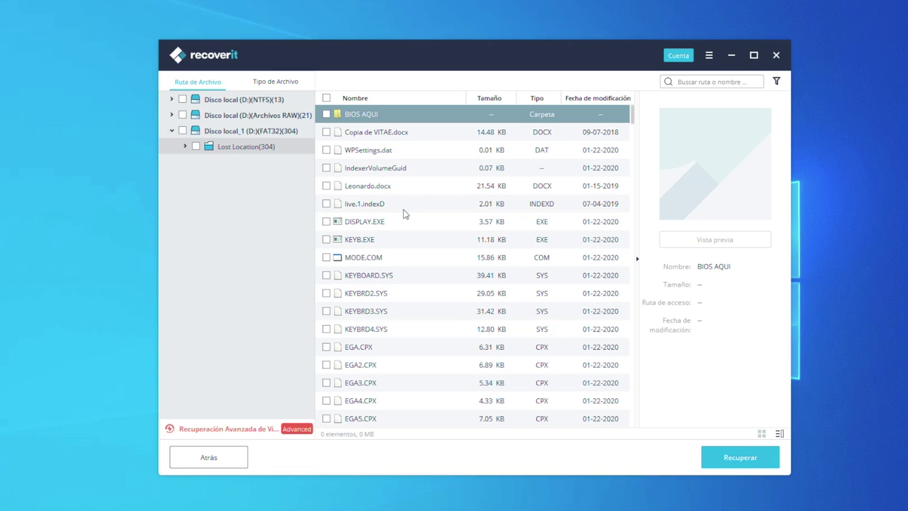
Look through the files in Lost Location and view the thumbnail and details of IMPRIMIR IMAGEN.png and ._2.png
{"action": "scroll", "coordinate": [404, 214], "scroll_direction": "down", "scroll_amount": 6}
{"action": "scroll", "coordinate": [596, 217], "scroll_direction": "down", "scroll_amount": 4}
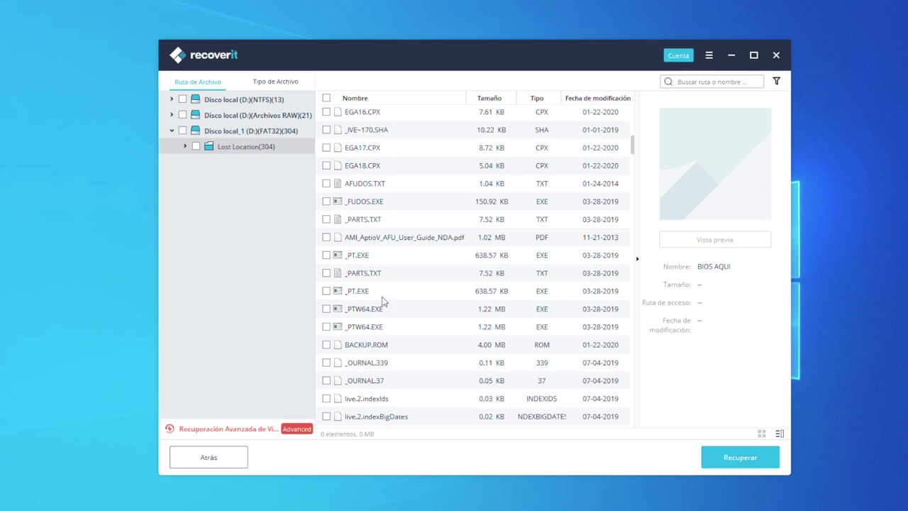
{"action": "scroll", "coordinate": [393, 261], "scroll_direction": "down", "scroll_amount": 5}
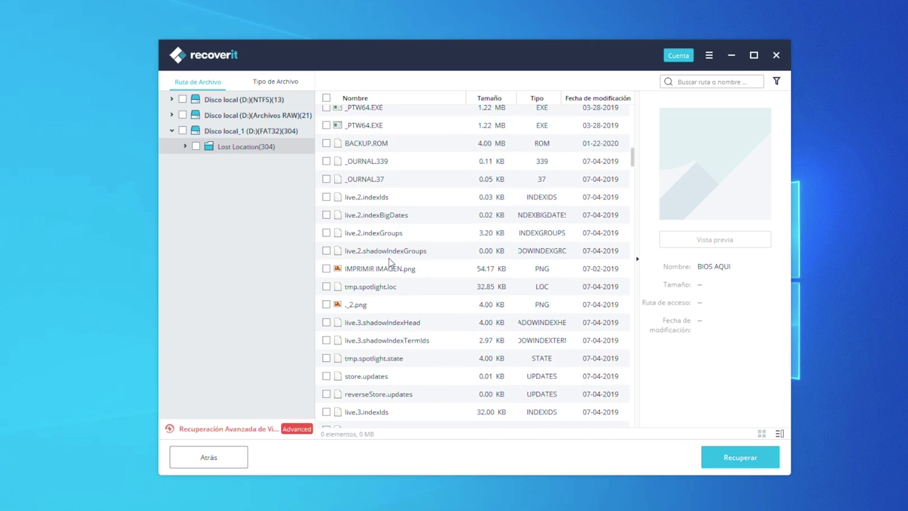
{"action": "left_click", "coordinate": [402, 203]}
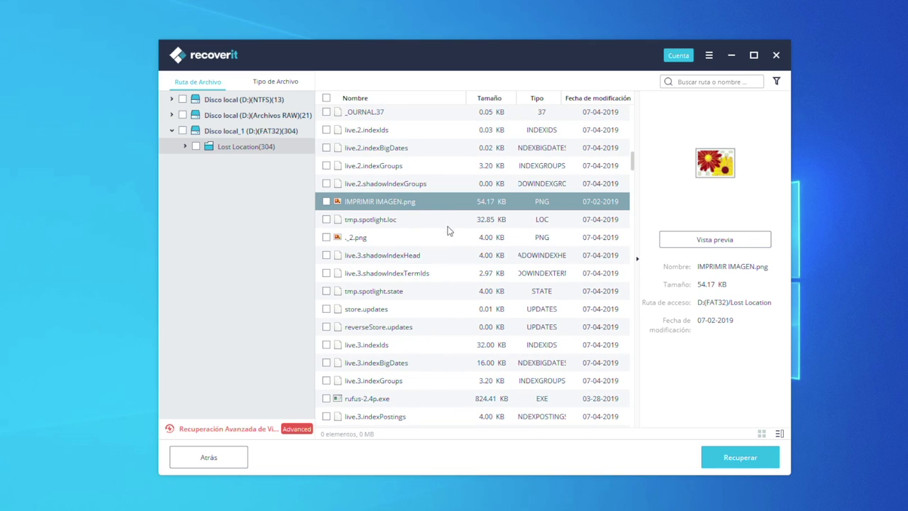
{"action": "left_click", "coordinate": [392, 241]}
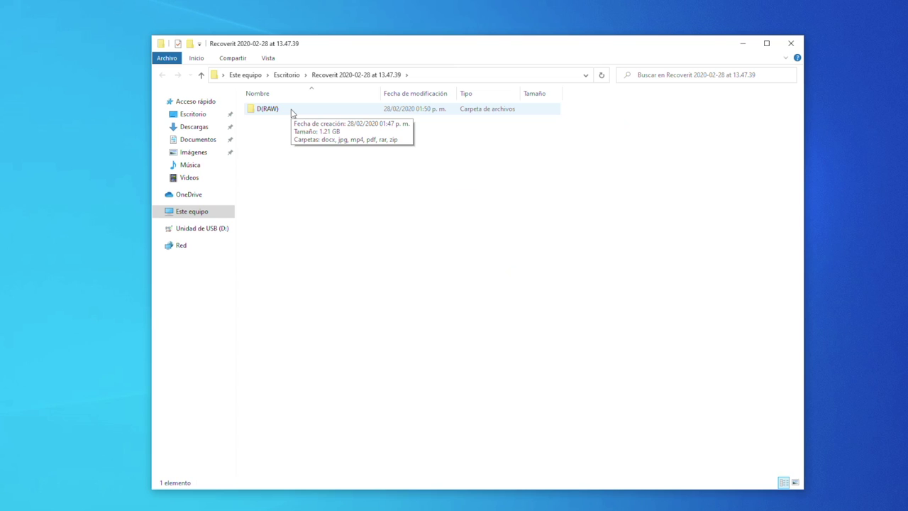
In File Explorer, open the recovered document 00000007 from the docx folder of D(RAW), close it, and return to D(RAW)
{"action": "left_click", "coordinate": [290, 111]}
{"action": "double_click", "coordinate": [290, 111]}
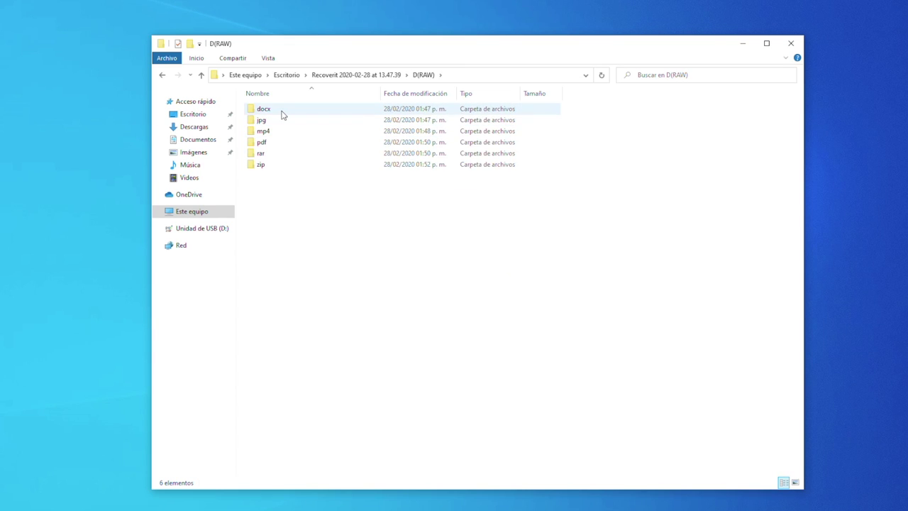
{"action": "double_click", "coordinate": [281, 115]}
{"action": "double_click", "coordinate": [280, 111]}
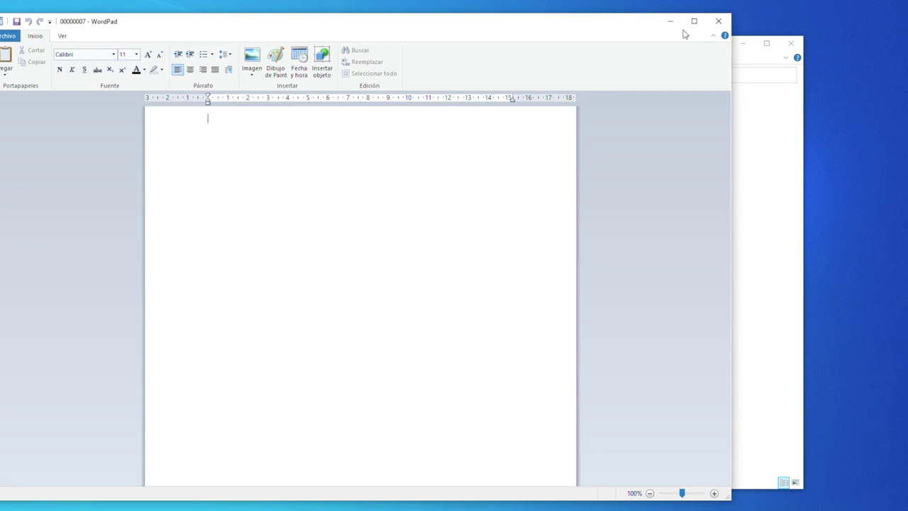
{"action": "left_click", "coordinate": [719, 21]}
{"action": "left_click", "coordinate": [202, 77]}
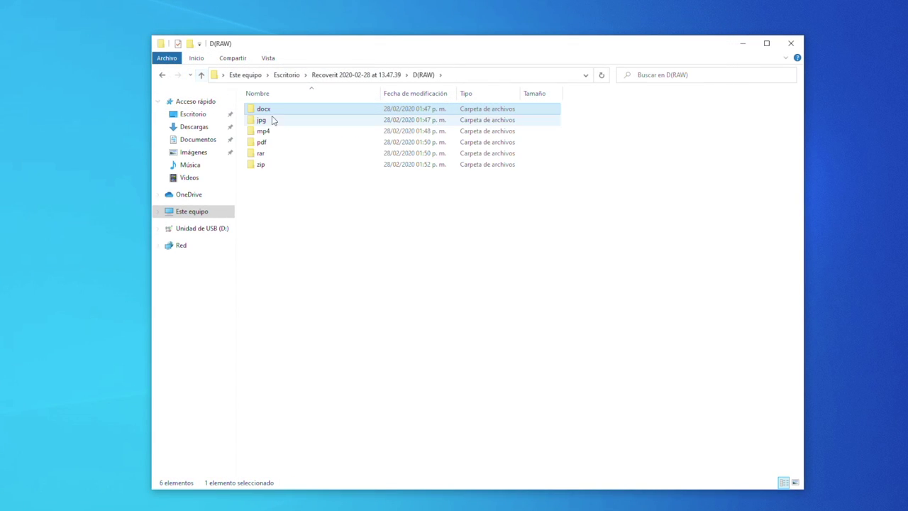
View the recovered image 00000008 in the jpg folder, close it, and return to D(RAW)
{"action": "double_click", "coordinate": [278, 121]}
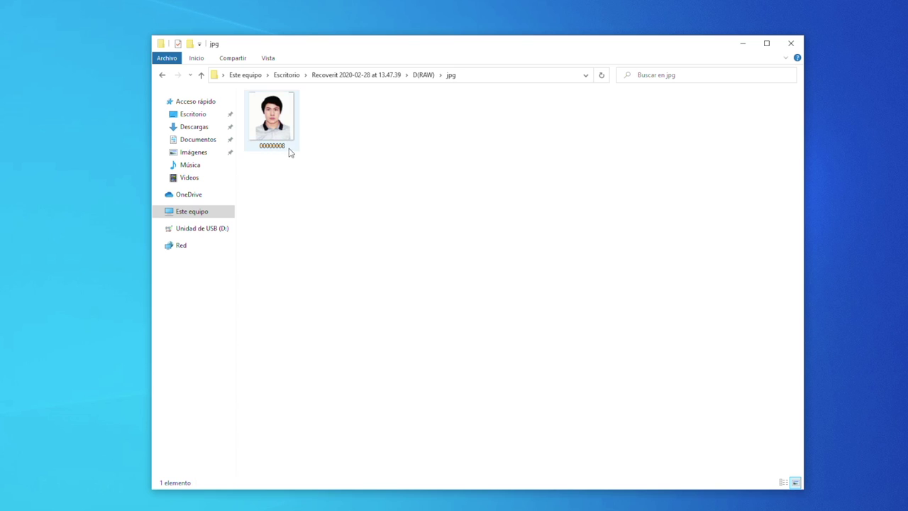
{"action": "double_click", "coordinate": [277, 127]}
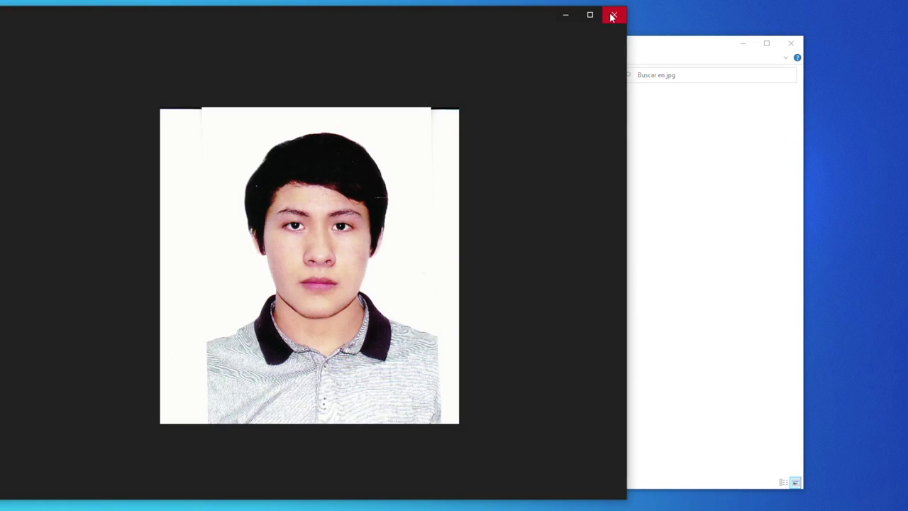
{"action": "left_click", "coordinate": [608, 20]}
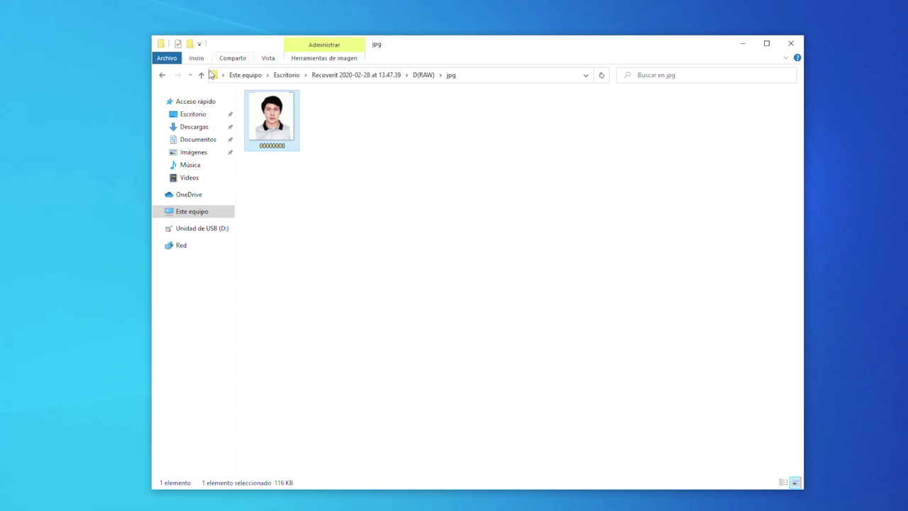
{"action": "left_click", "coordinate": [201, 75]}
Open the mp4 folder and select the recovered video 00000016
{"action": "left_click", "coordinate": [283, 133]}
{"action": "double_click", "coordinate": [283, 133]}
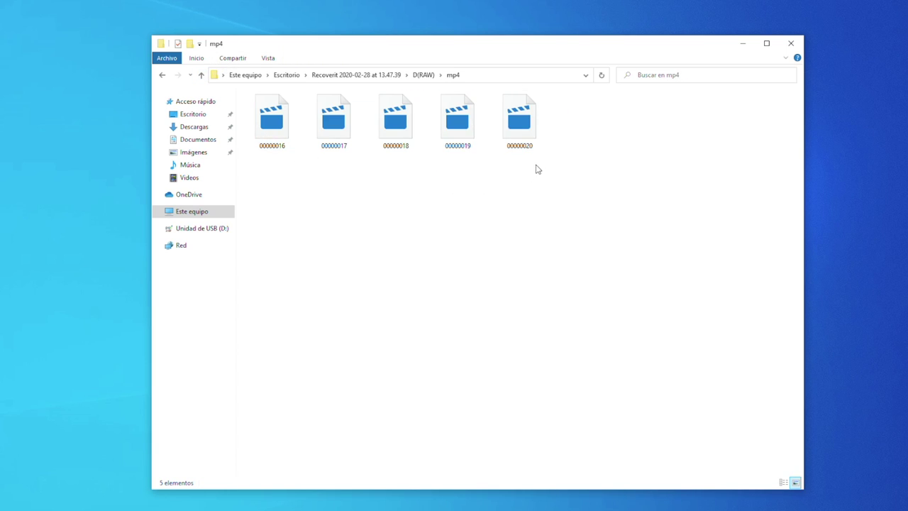
{"action": "left_click", "coordinate": [287, 134]}
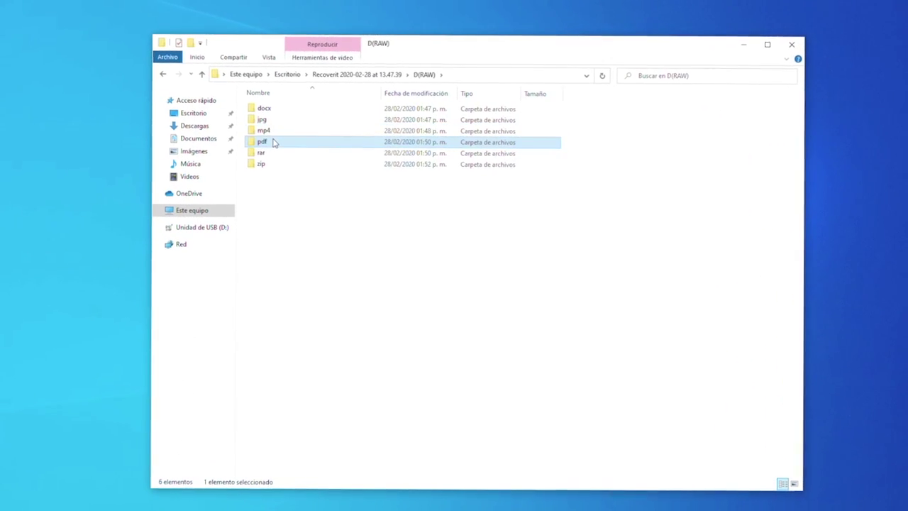
Open the recovered PDF 00000001 from the pdf folder, skim its pages, close it, and return to D(RAW)
{"action": "double_click", "coordinate": [274, 142]}
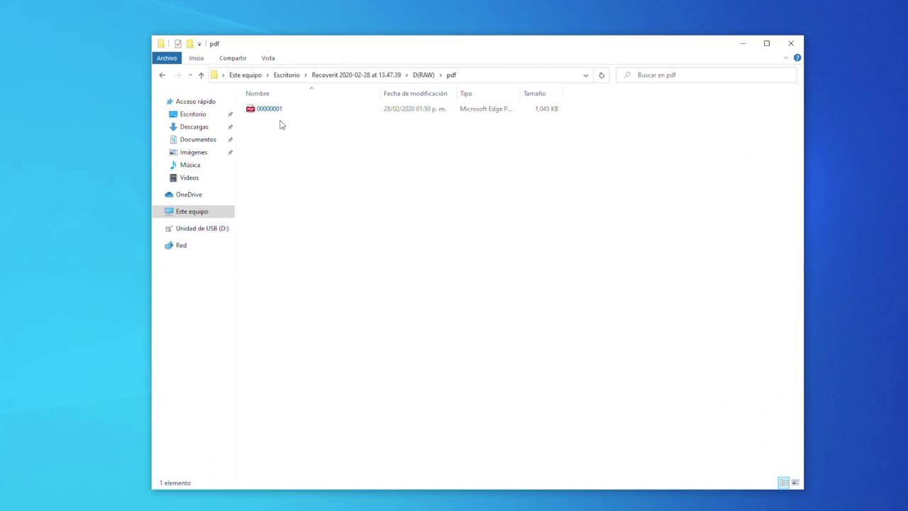
{"action": "left_click", "coordinate": [280, 112]}
{"action": "double_click", "coordinate": [280, 112]}
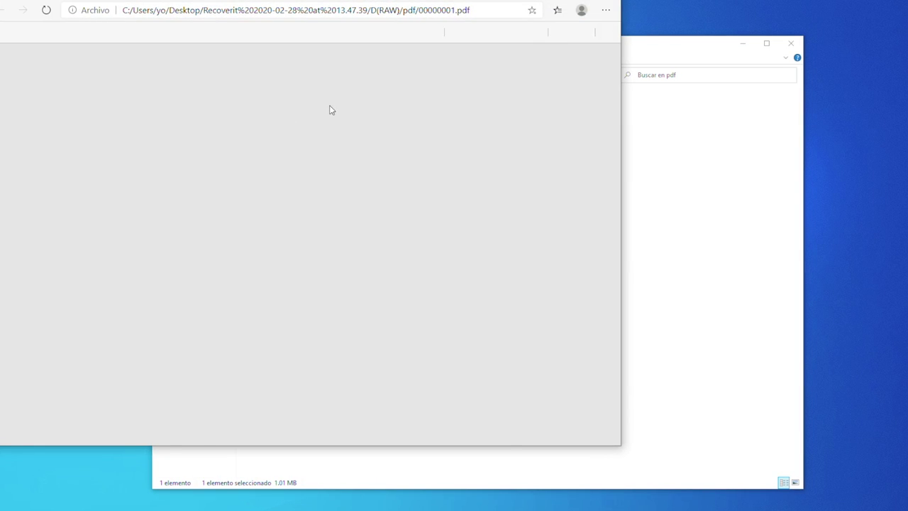
{"action": "scroll", "coordinate": [476, 202], "scroll_direction": "down", "scroll_amount": 15}
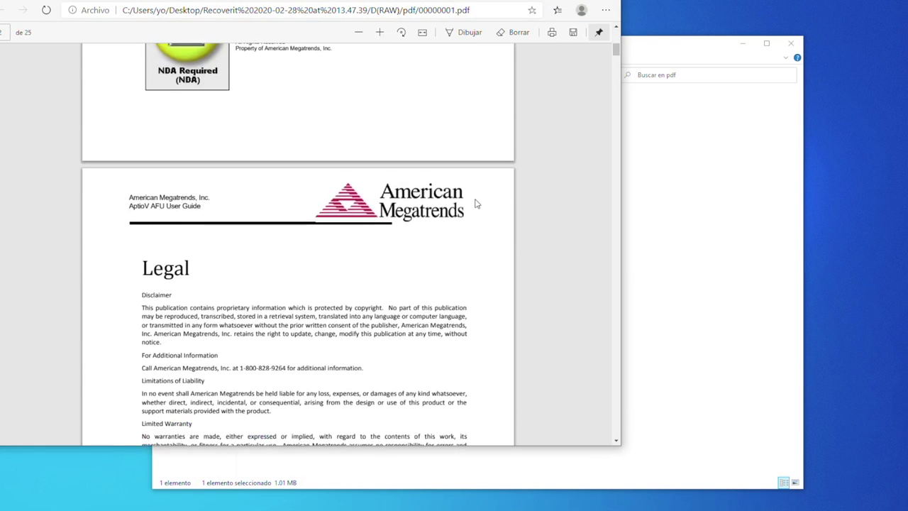
{"action": "scroll", "coordinate": [476, 203], "scroll_direction": "down", "scroll_amount": 10}
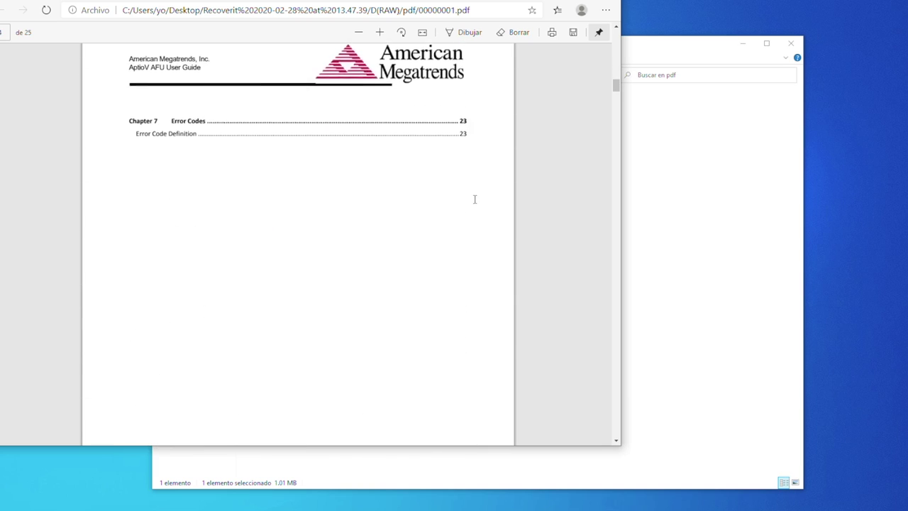
{"action": "scroll", "coordinate": [474, 199], "scroll_direction": "up", "scroll_amount": 5}
{"action": "key", "text": "alt+F4"}
{"action": "key", "text": "BackSpace"}
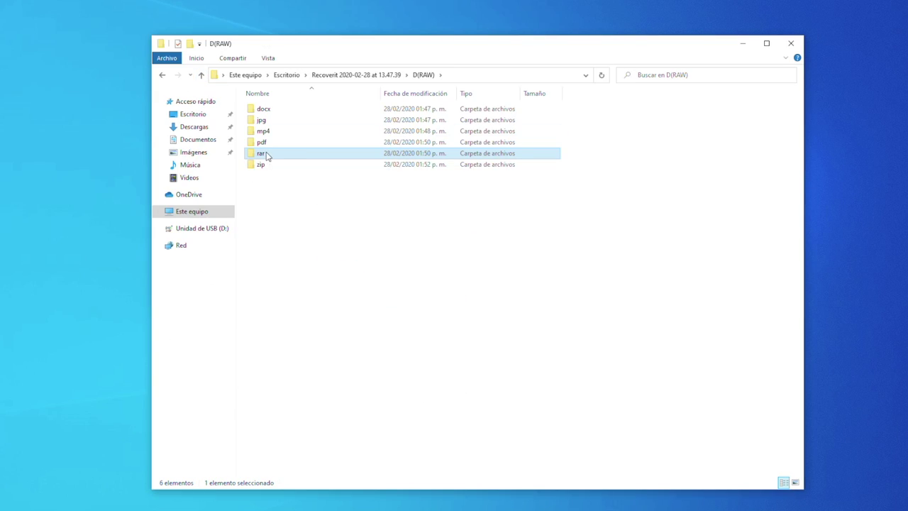
Open the recovered archive 00000015 from the rar folder, accept the password prompt, and browse its Internet Download Manager folder
{"action": "double_click", "coordinate": [263, 158]}
{"action": "double_click", "coordinate": [274, 109]}
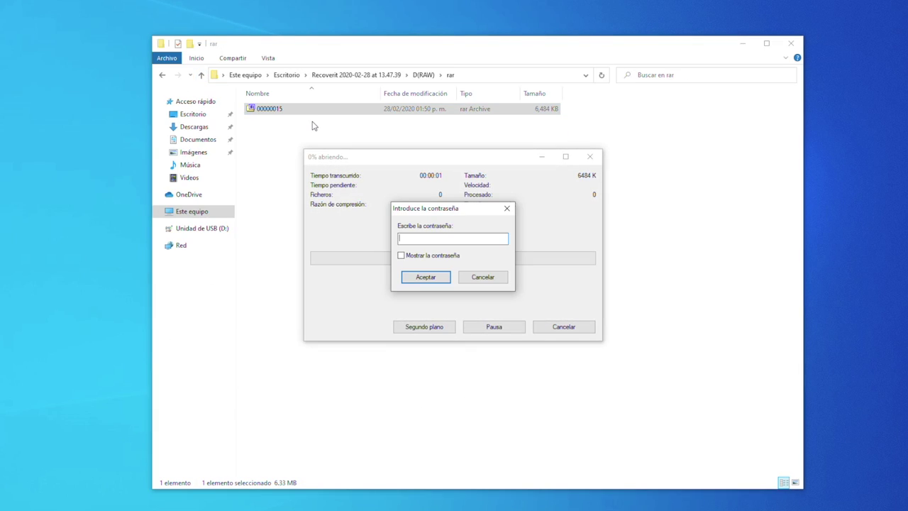
{"action": "key", "text": "Return"}
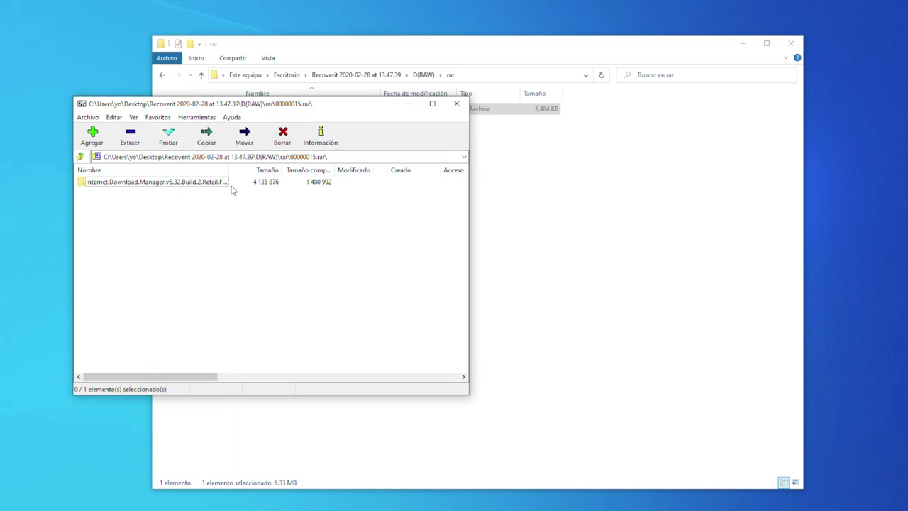
{"action": "double_click", "coordinate": [247, 183]}
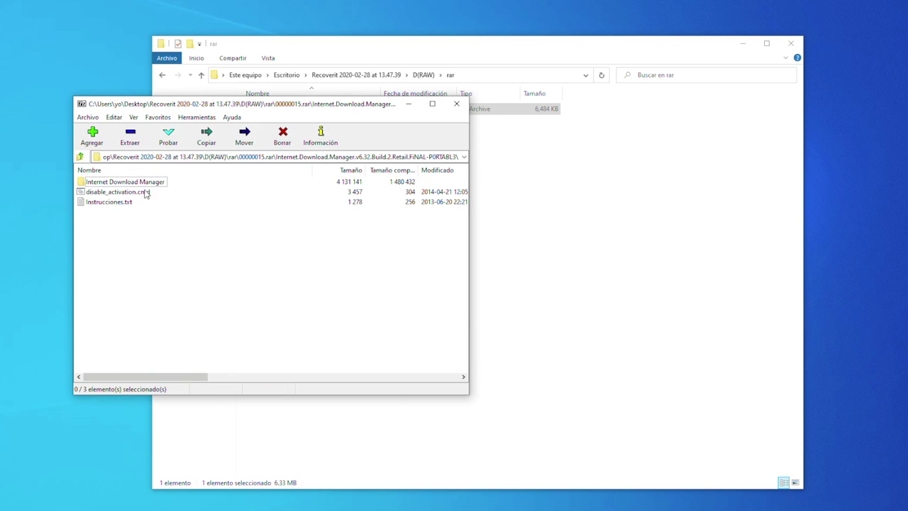
{"action": "key", "text": "BackSpace"}
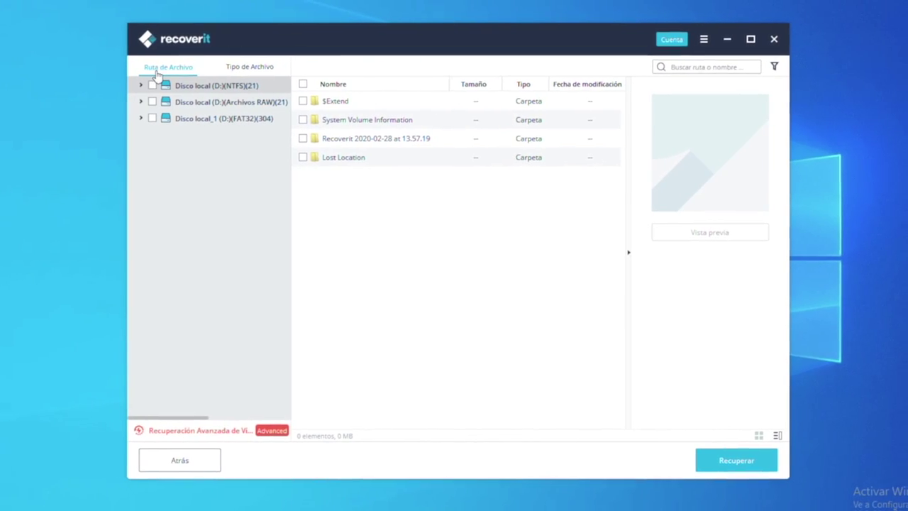
In Recoverit, mark the NTFS, Archivos RAW and FAT32 results of drive D: for recovery
{"action": "left_click", "coordinate": [152, 86]}
{"action": "left_click", "coordinate": [151, 101]}
{"action": "left_click", "coordinate": [152, 118]}
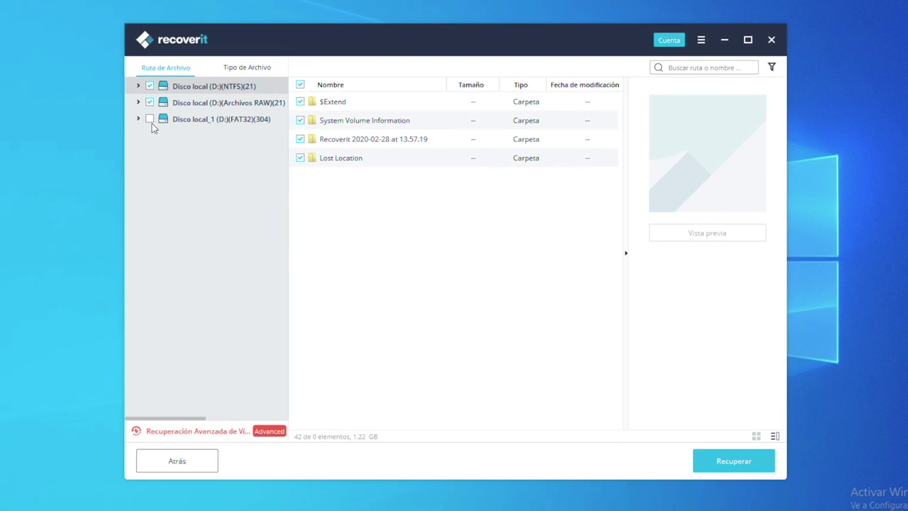
Review the result filter options for deleted files, file types and system files
{"action": "left_click", "coordinate": [772, 68]}
{"action": "left_click", "coordinate": [730, 118]}
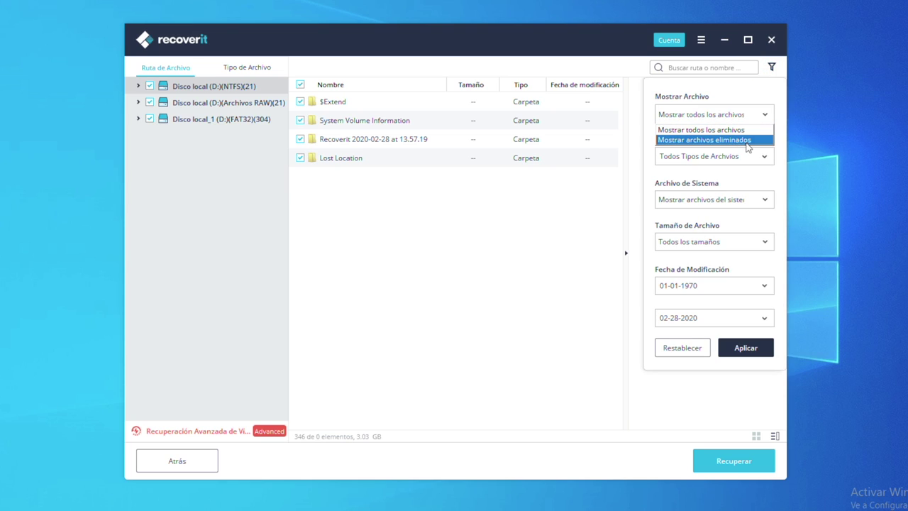
{"action": "left_click", "coordinate": [766, 155]}
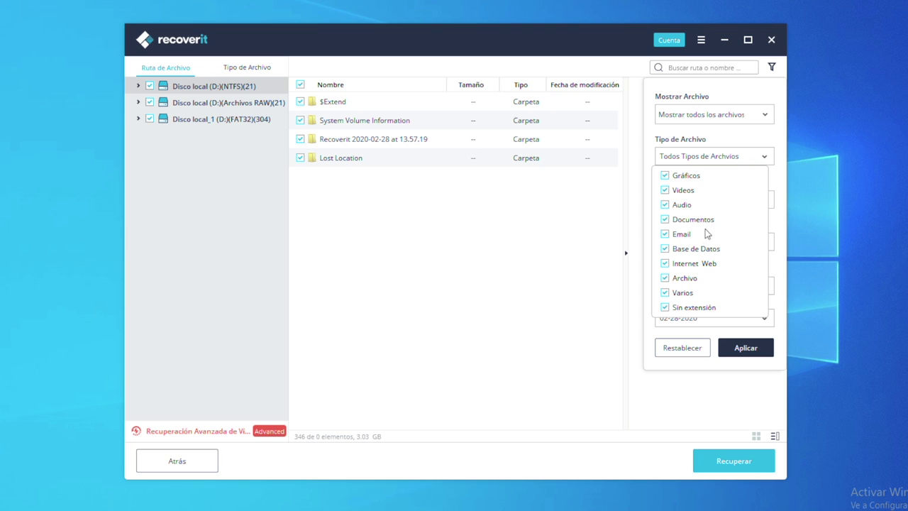
{"action": "left_click", "coordinate": [765, 159]}
{"action": "left_click", "coordinate": [765, 199]}
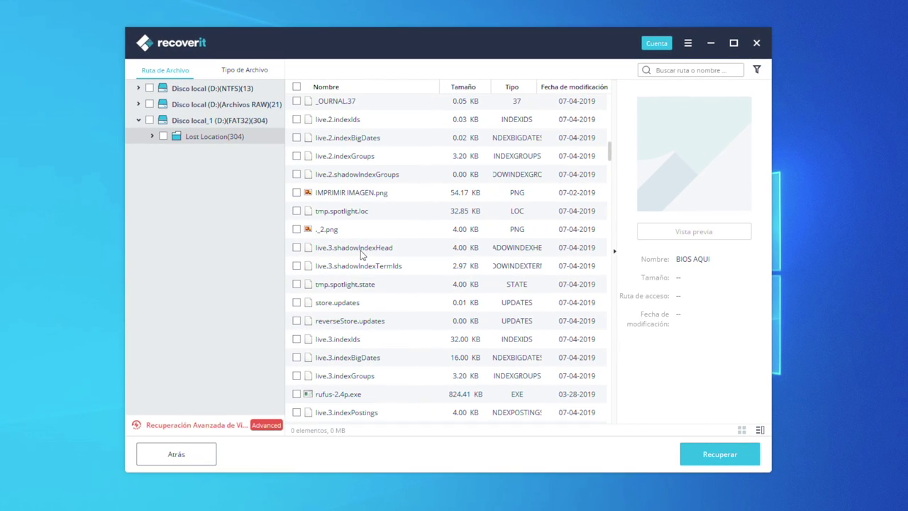
Inspect ._2.png and IMPRIMIR IMAGEN.png in the FAT32 Lost Location results, preview the latter image, and close the preview
{"action": "left_click", "coordinate": [378, 199]}
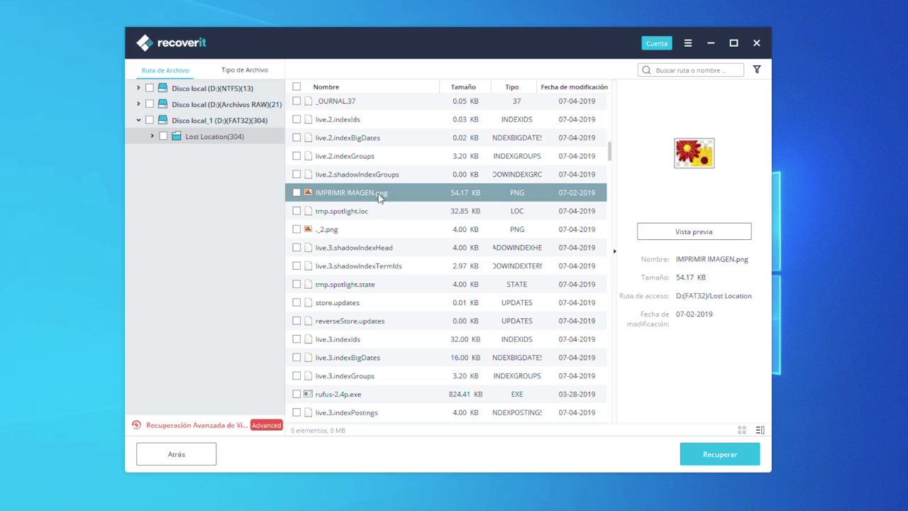
{"action": "left_click", "coordinate": [366, 234]}
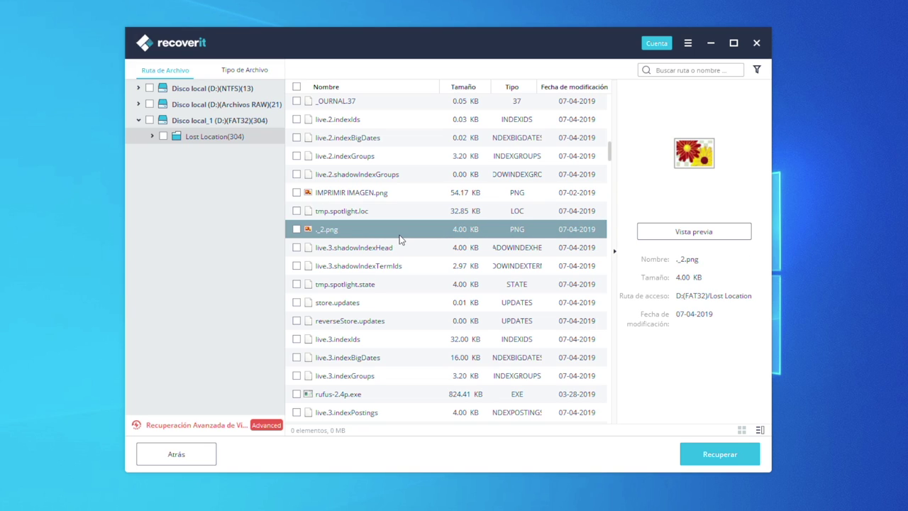
{"action": "scroll", "coordinate": [399, 239], "scroll_direction": "down", "scroll_amount": 3}
{"action": "scroll", "coordinate": [397, 241], "scroll_direction": "up", "scroll_amount": 3}
{"action": "left_click", "coordinate": [388, 198]}
{"action": "left_click", "coordinate": [670, 234]}
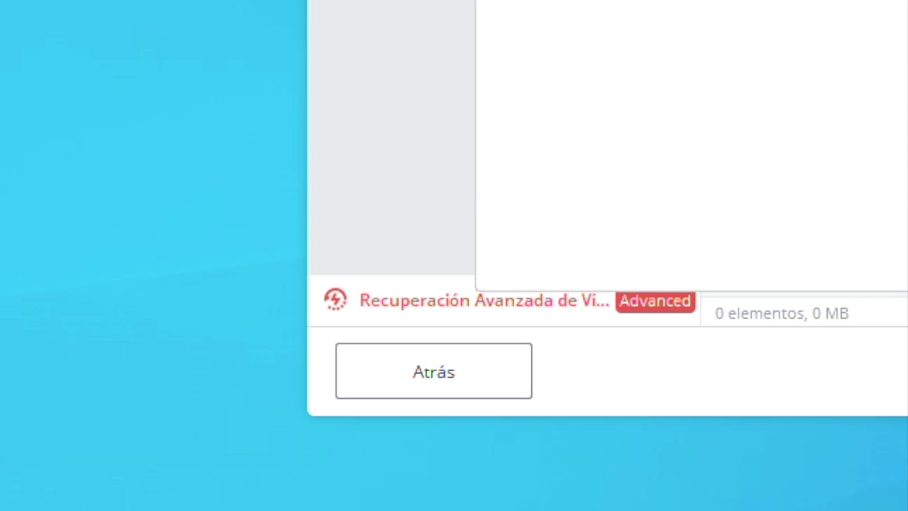
{"action": "key", "text": "Escape"}
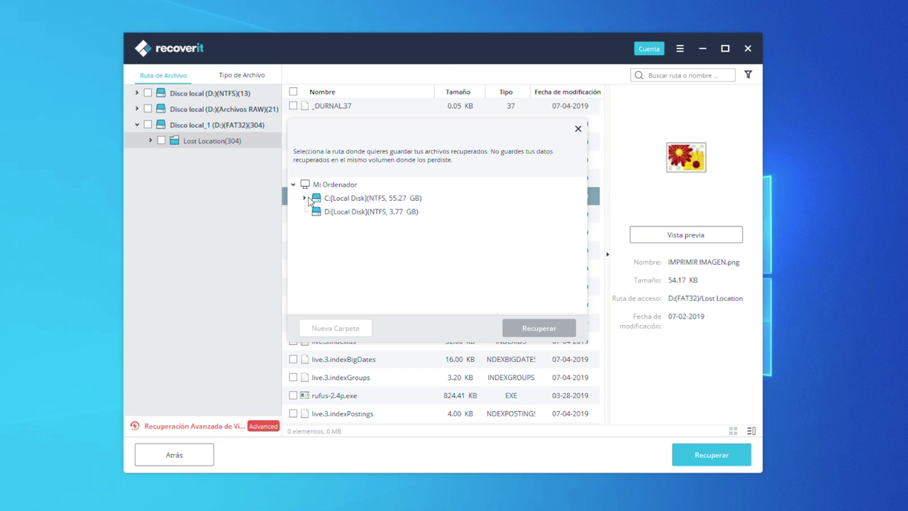
Expand drive C: among the destinations for saving the recovered files
{"action": "left_click", "coordinate": [305, 199]}
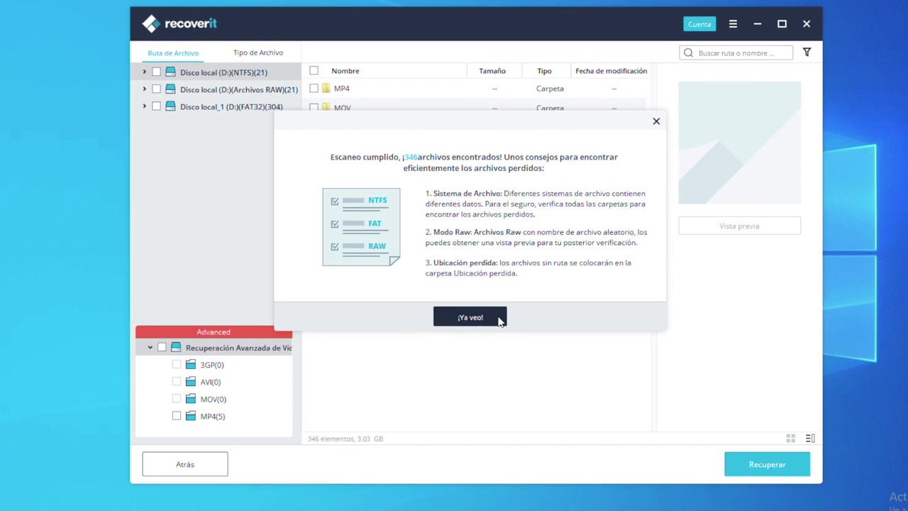
Dismiss the scan tips, mark the advanced video recovery results including MP4, and start recovering them to drive C:
{"action": "left_click", "coordinate": [499, 319]}
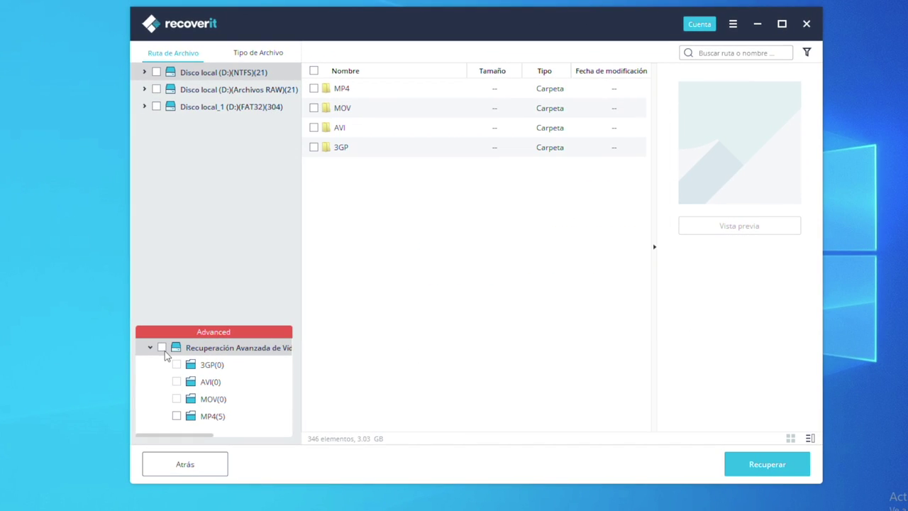
{"action": "left_click", "coordinate": [162, 347]}
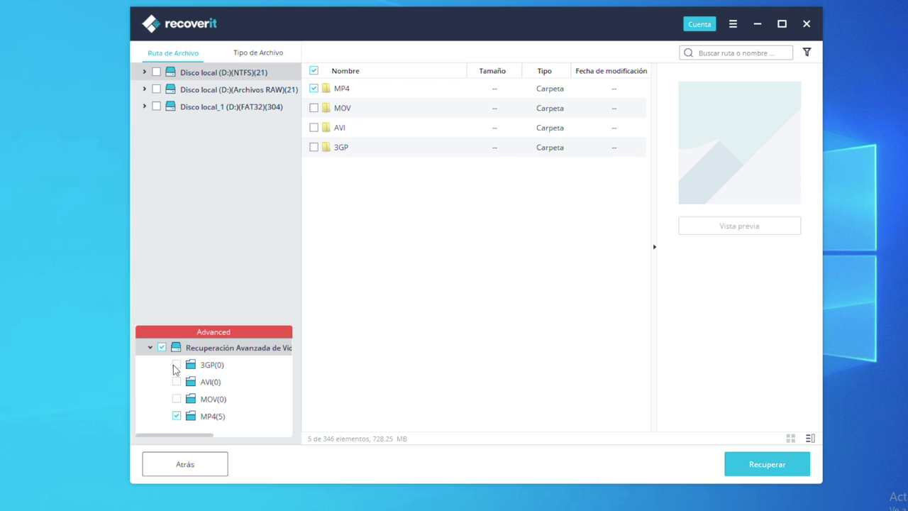
{"action": "left_click", "coordinate": [181, 412]}
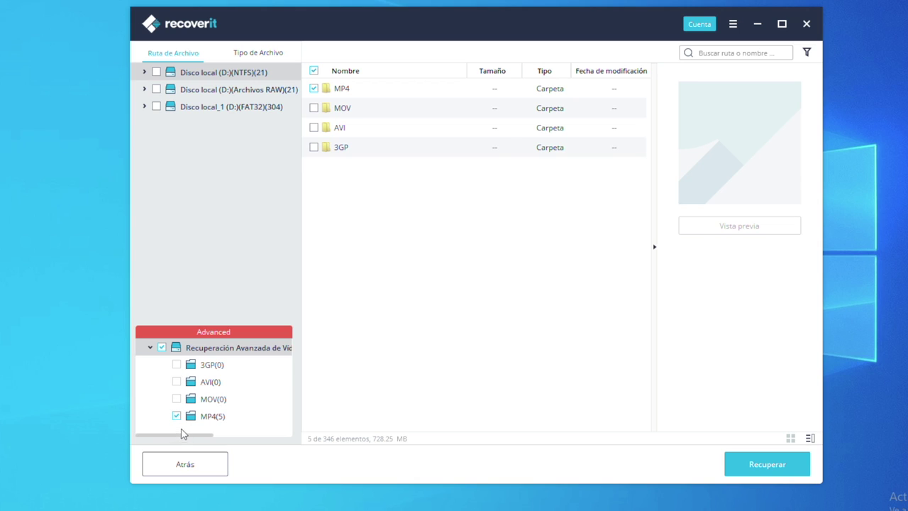
{"action": "left_click", "coordinate": [748, 463]}
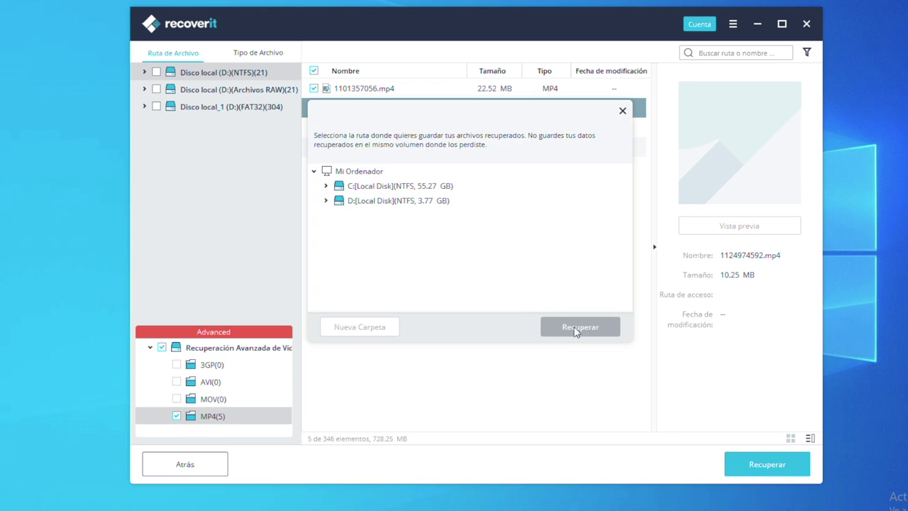
{"action": "left_click", "coordinate": [325, 186]}
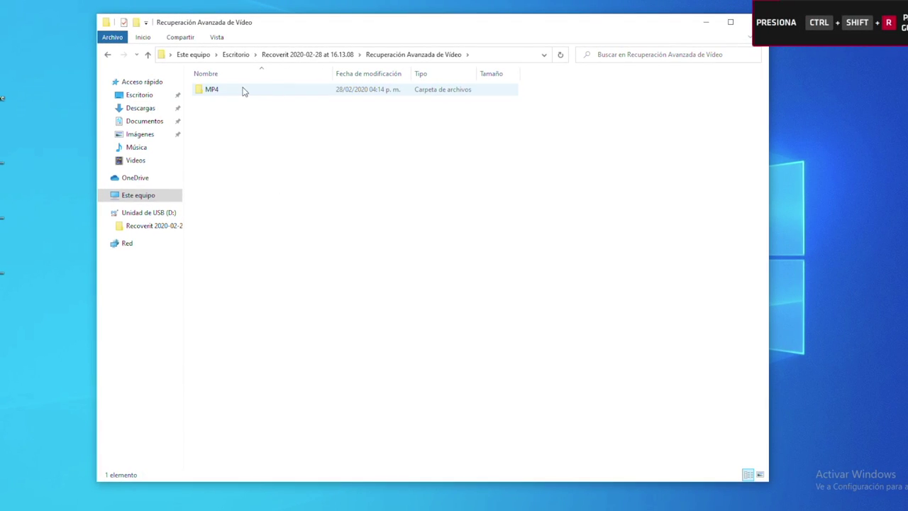
{"action": "double_click", "coordinate": [243, 91]}
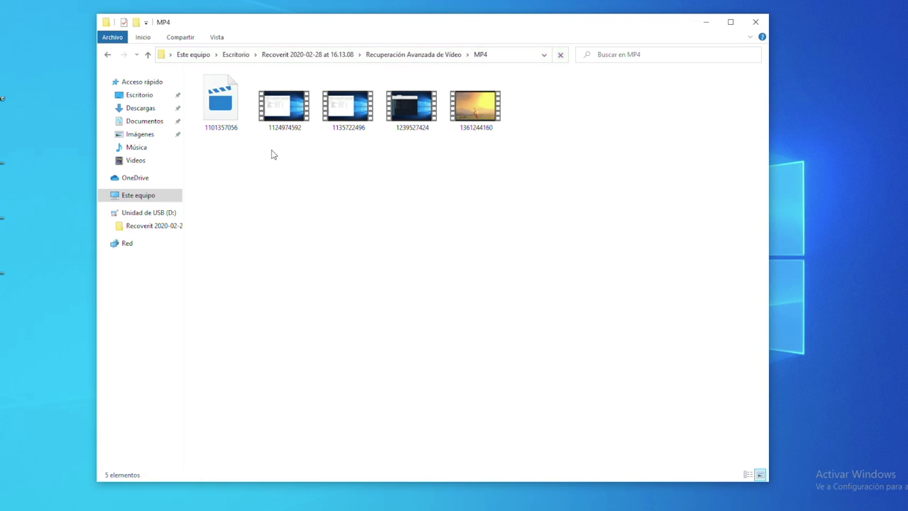
{"action": "double_click", "coordinate": [234, 122]}
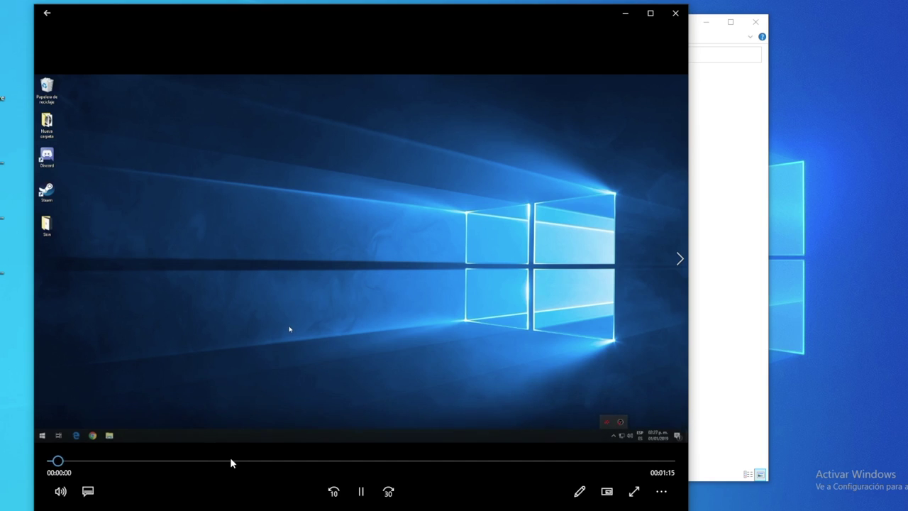
{"action": "left_click_drag", "start_coordinate": [230, 462], "coordinate": [407, 461]}
{"action": "left_click", "coordinate": [584, 455]}
{"action": "left_click_drag", "start_coordinate": [546, 460], "coordinate": [658, 461]}
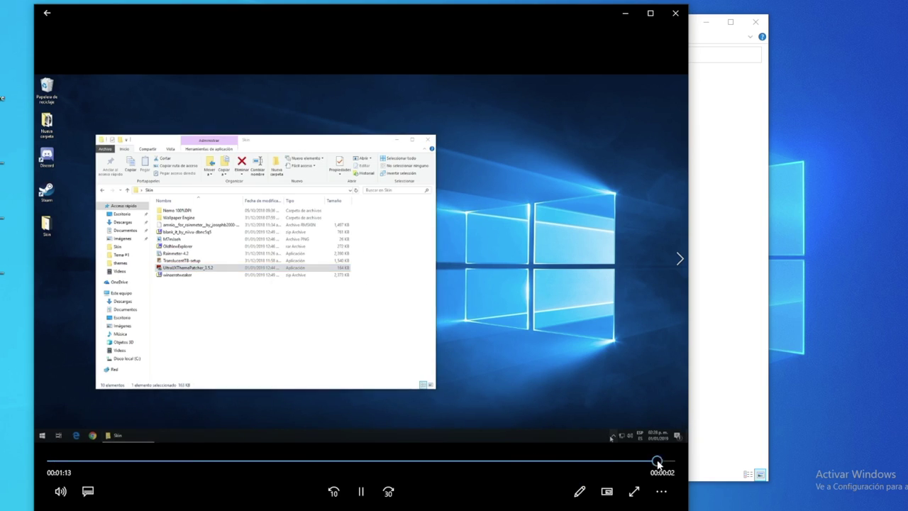
{"action": "left_click", "coordinate": [675, 13]}
{"action": "double_click", "coordinate": [284, 107]}
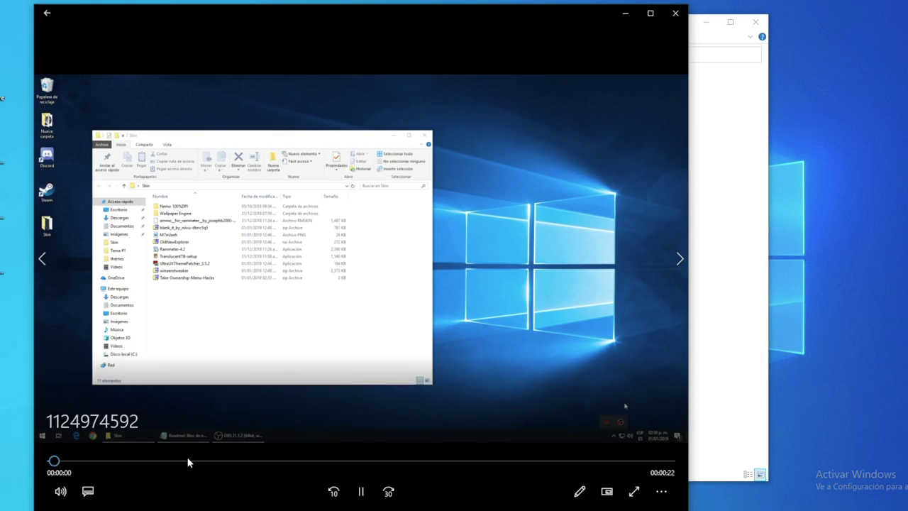
{"action": "left_click", "coordinate": [173, 461]}
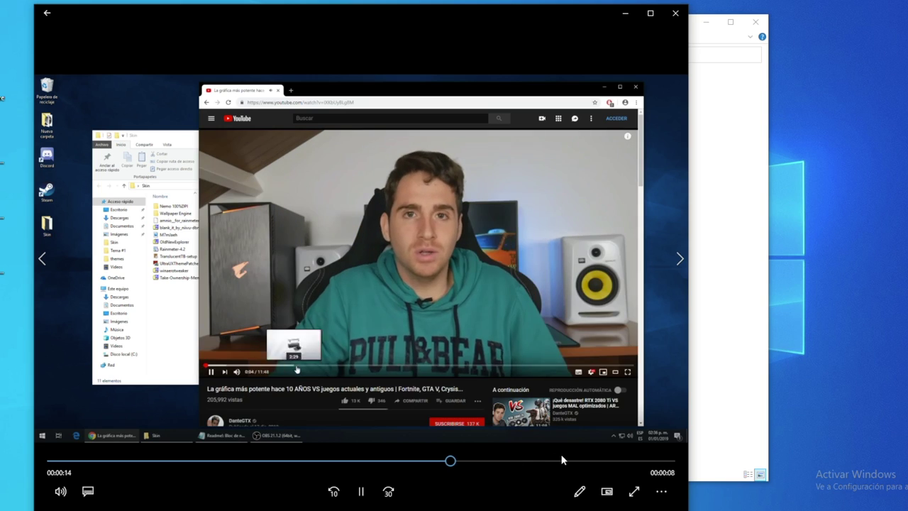
{"action": "left_click", "coordinate": [561, 460]}
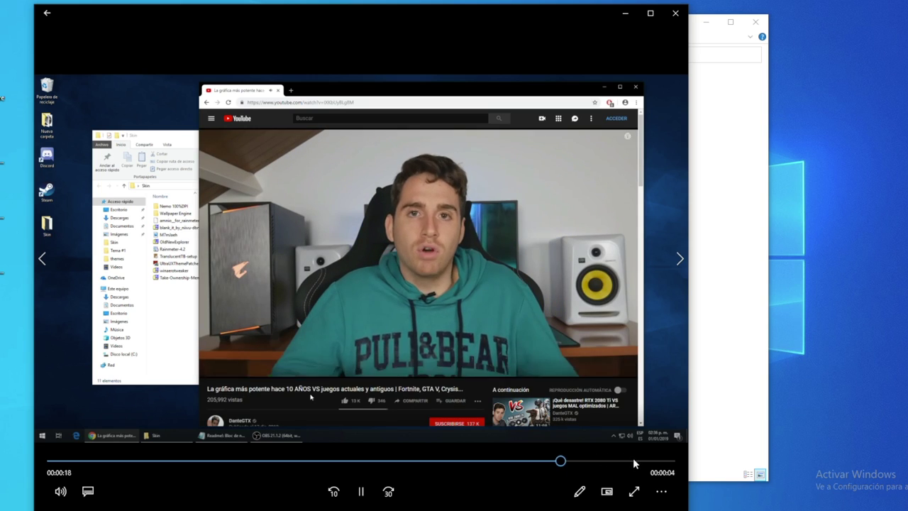
{"action": "left_click", "coordinate": [632, 460]}
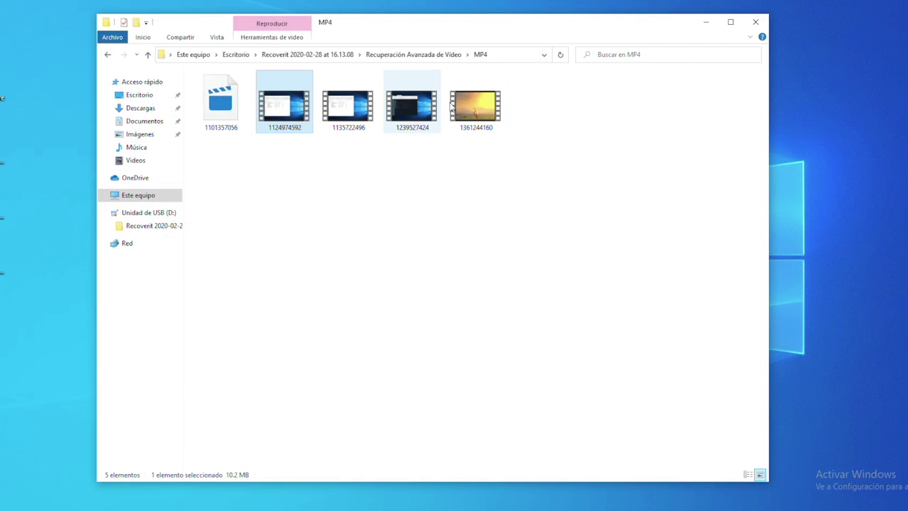
{"action": "double_click", "coordinate": [473, 101]}
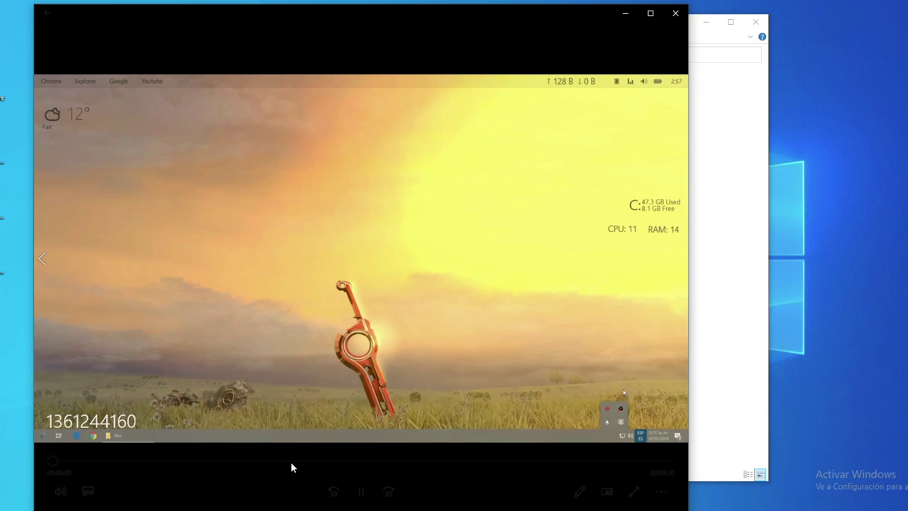
{"action": "left_click", "coordinate": [383, 461]}
{"action": "left_click", "coordinate": [497, 461]}
{"action": "left_click", "coordinate": [575, 461]}
{"action": "left_click", "coordinate": [632, 461]}
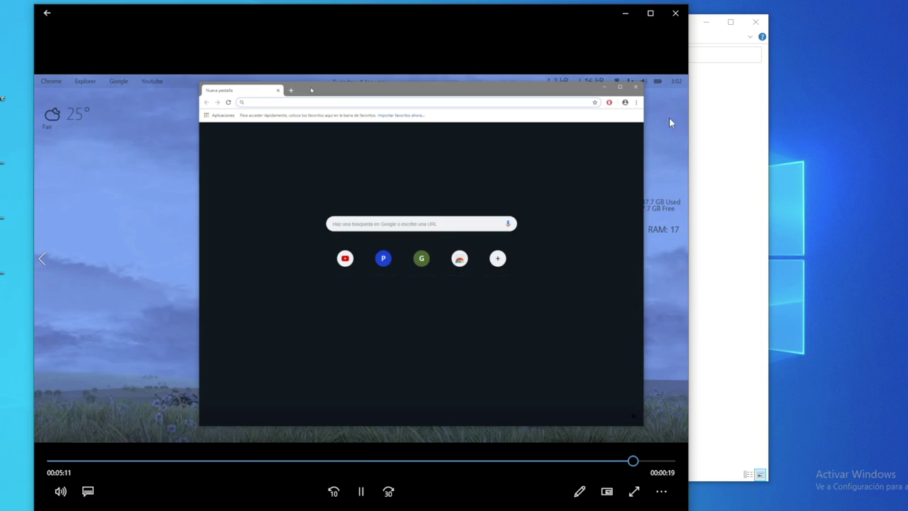
{"action": "left_click", "coordinate": [675, 13]}
{"action": "left_click", "coordinate": [355, 107]}
{"action": "double_click", "coordinate": [360, 113]}
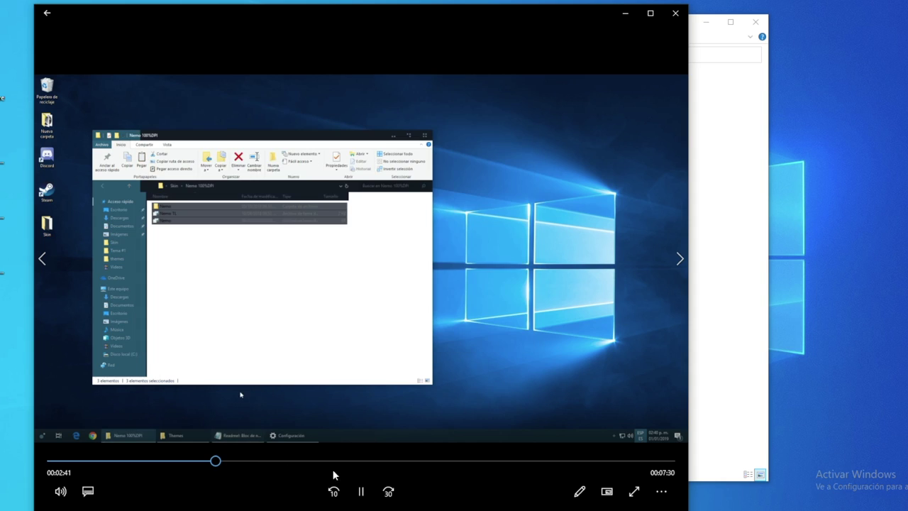
{"action": "left_click", "coordinate": [427, 460]}
{"action": "left_click", "coordinate": [505, 461]}
{"action": "left_click", "coordinate": [597, 461]}
{"action": "left_click", "coordinate": [634, 460]}
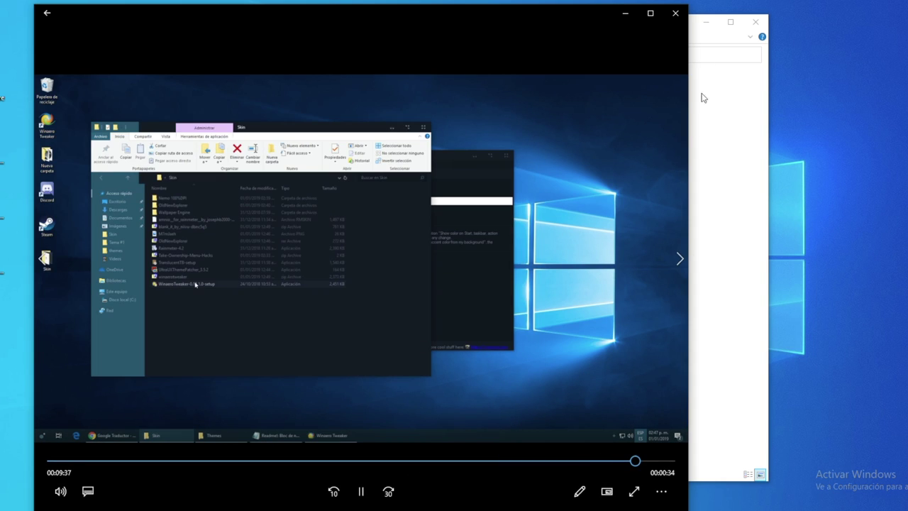
{"action": "left_click", "coordinate": [675, 13]}
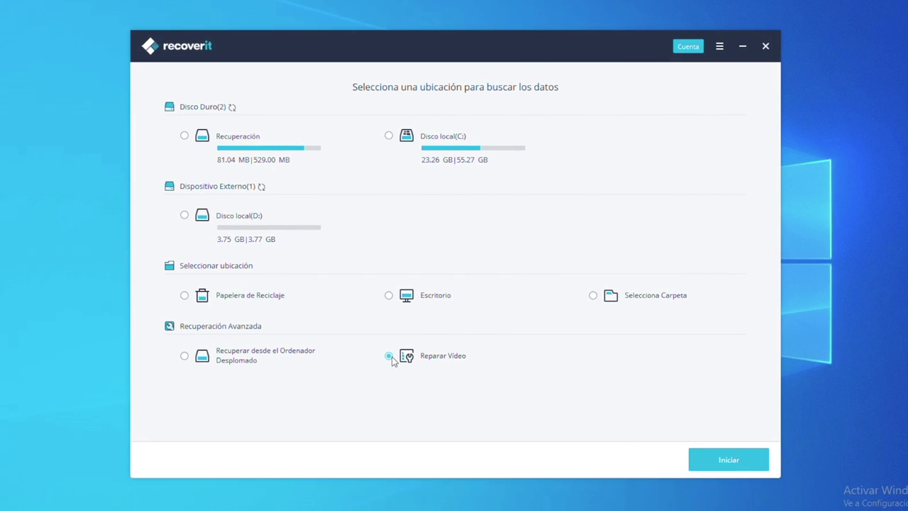
Start Reparar Vídeo in Recoverit and browse for damaged videos in the desktop folder Recoverit 2020-02-28 at 13.47.39, D(RAW)
{"action": "left_click", "coordinate": [711, 454]}
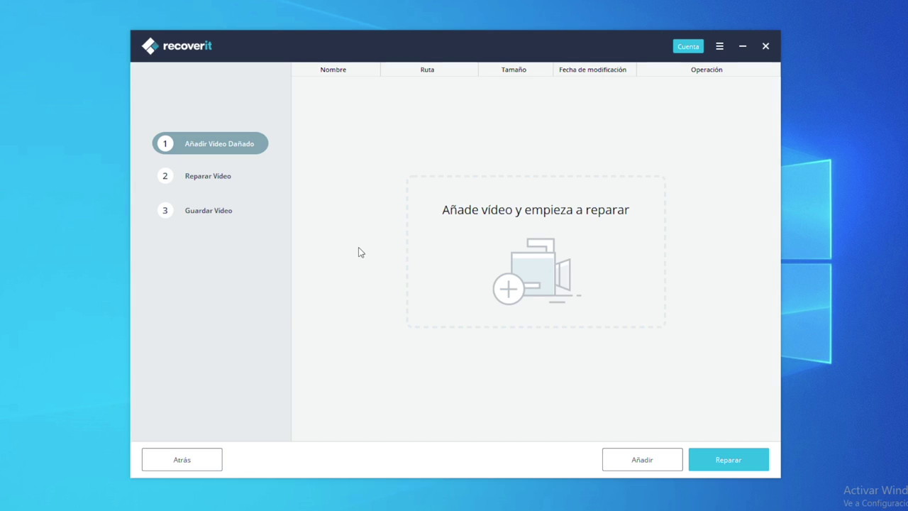
{"action": "left_click", "coordinate": [457, 276]}
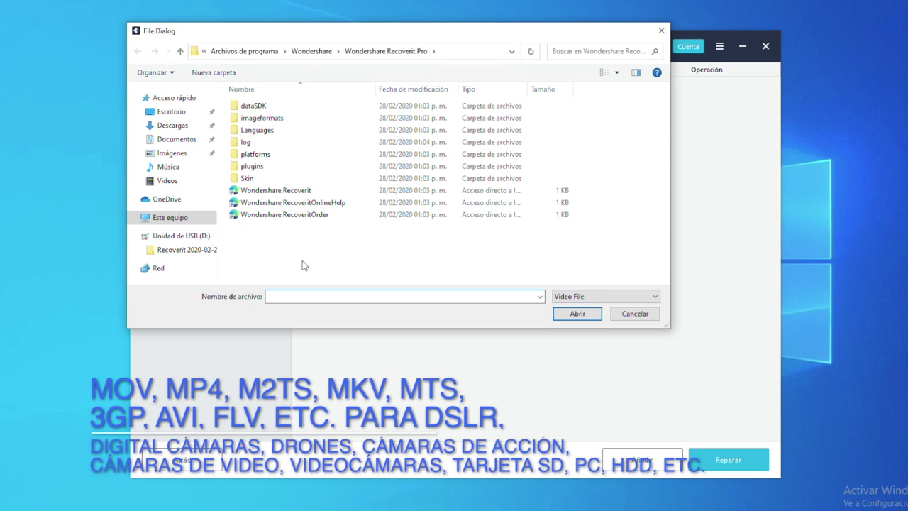
{"action": "left_click", "coordinate": [171, 116]}
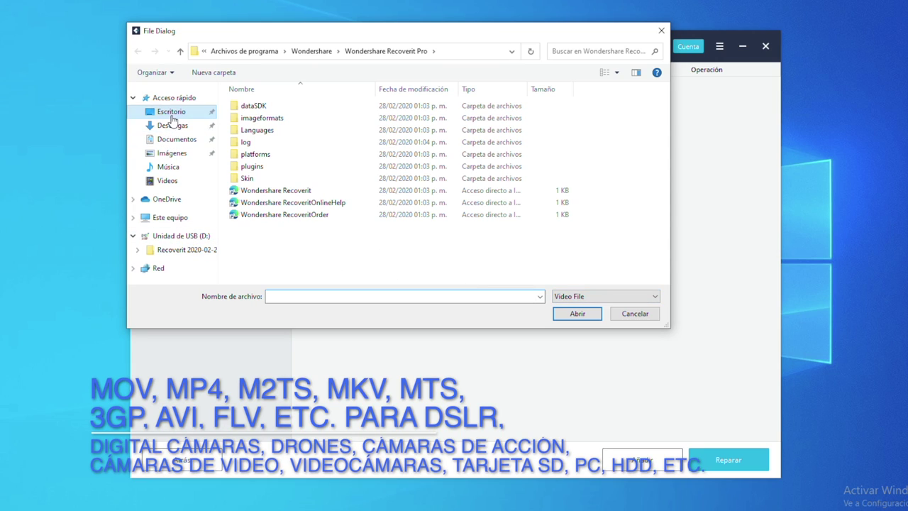
{"action": "double_click", "coordinate": [266, 106]}
{"action": "double_click", "coordinate": [279, 108]}
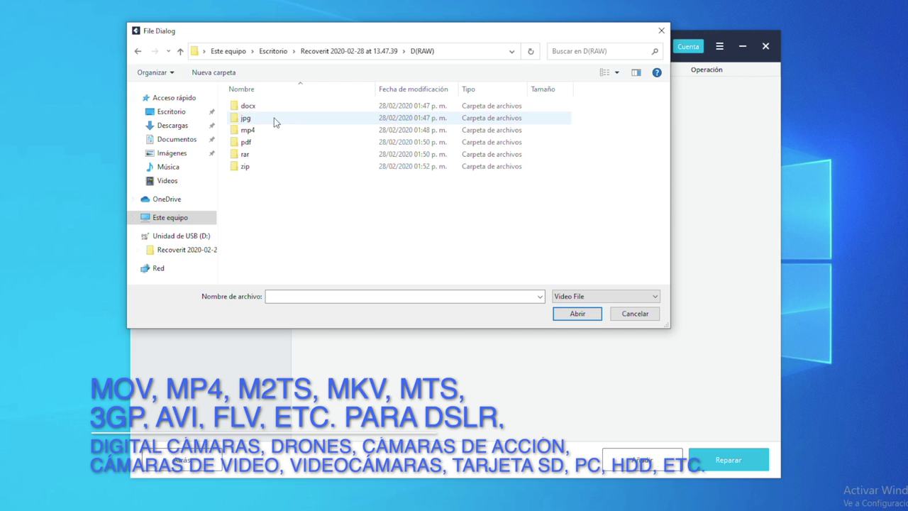
Add the videos 00000016.mp4 to 00000020.mp4 from the mp4 folder and start repairing them
{"action": "double_click", "coordinate": [271, 130]}
{"action": "left_click_drag", "start_coordinate": [594, 189], "coordinate": [258, 128]}
{"action": "left_click", "coordinate": [577, 313]}
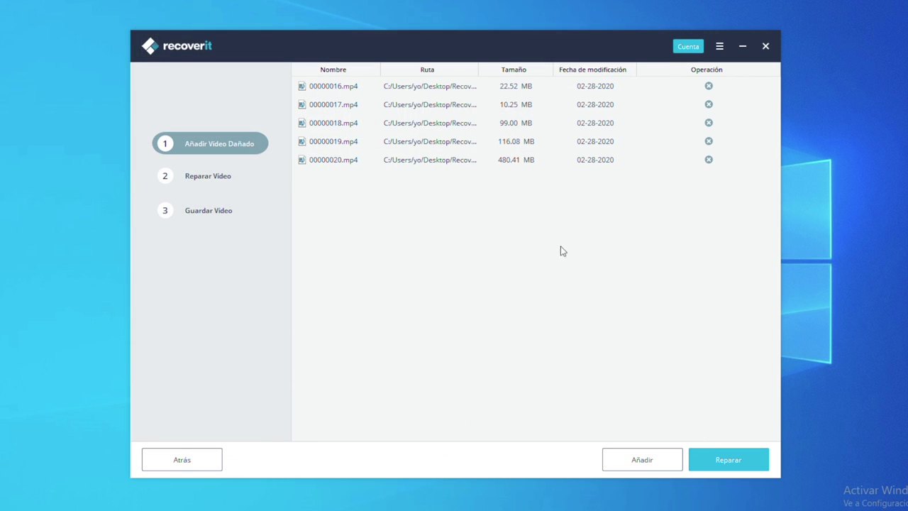
{"action": "left_click", "coordinate": [729, 462]}
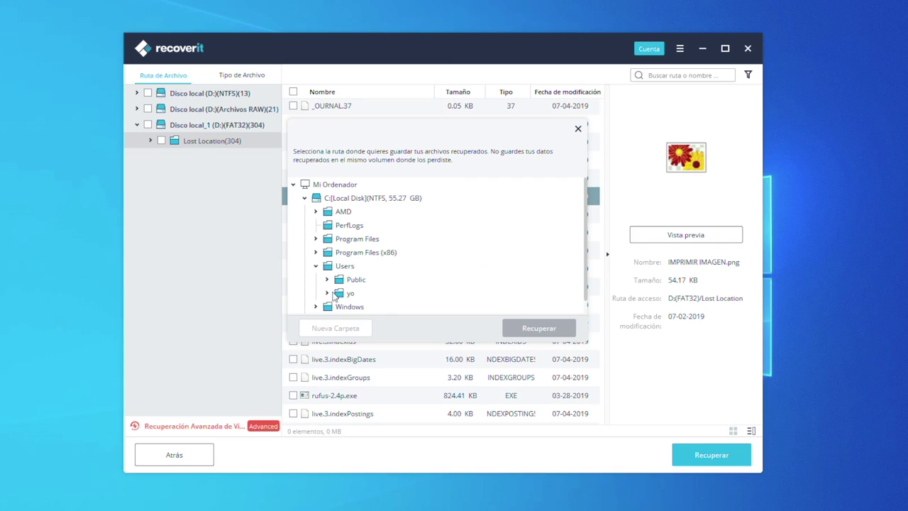
Choose the Desktop folder in the user's profile on drive C: as the destination and start the recovery
{"action": "left_click", "coordinate": [327, 294]}
{"action": "scroll", "coordinate": [330, 284], "scroll_direction": "down", "scroll_amount": 2}
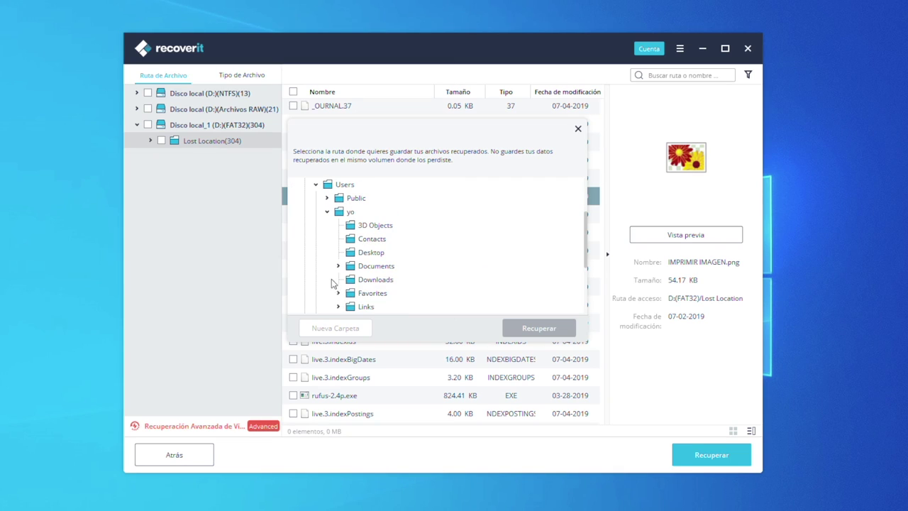
{"action": "left_click", "coordinate": [376, 254]}
{"action": "left_click", "coordinate": [510, 327]}
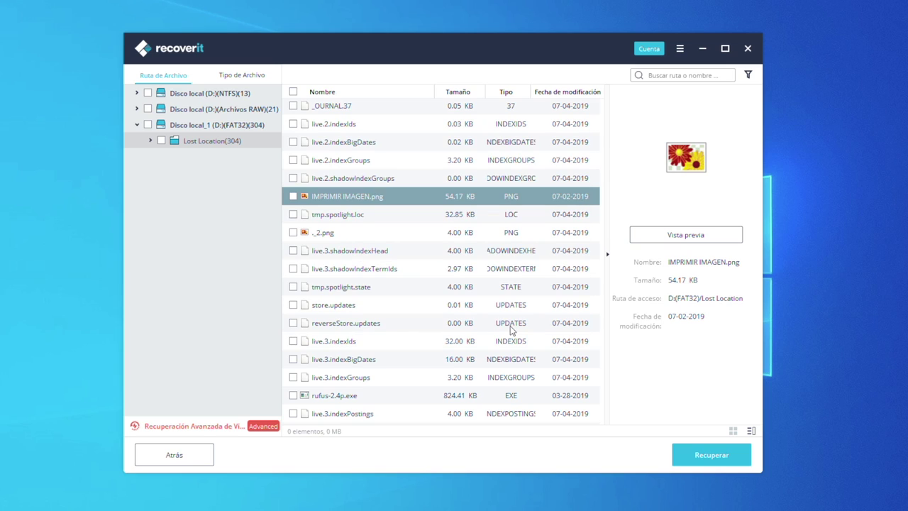